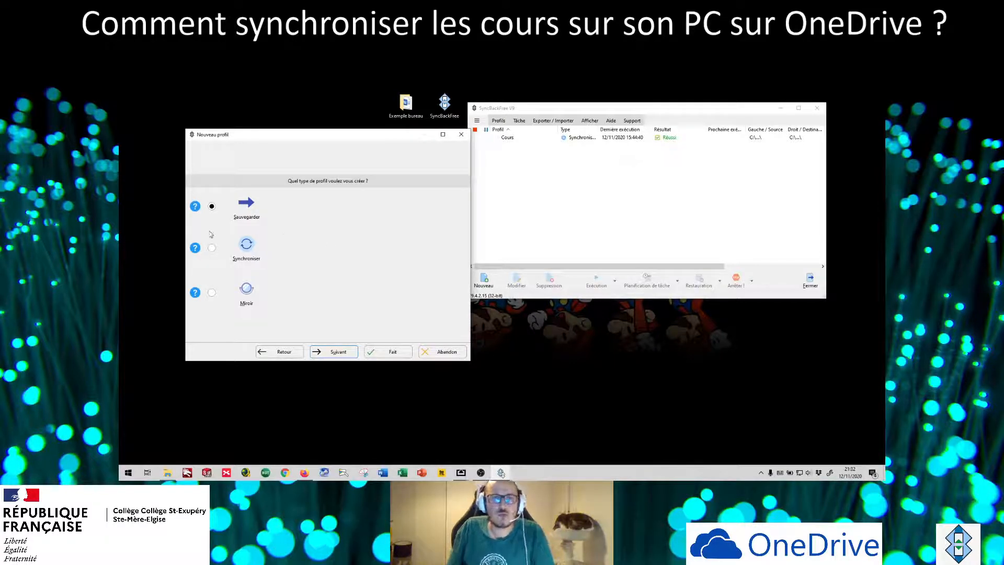
# - Choose Synchroniser as the new profile's type, keep the default location types, and finish the wizard to open the profile's settings
pyautogui.click(211, 247)
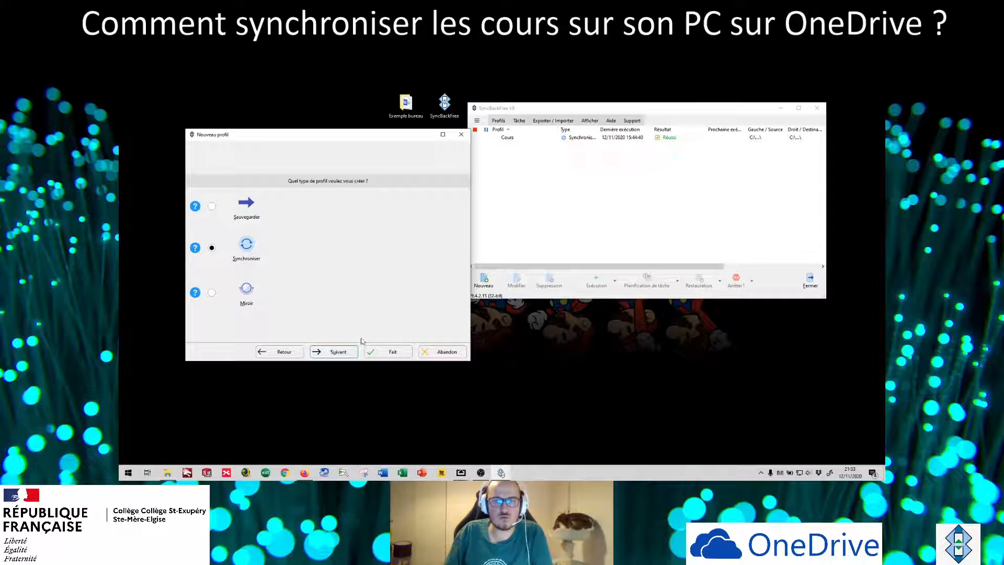
pyautogui.click(345, 354)
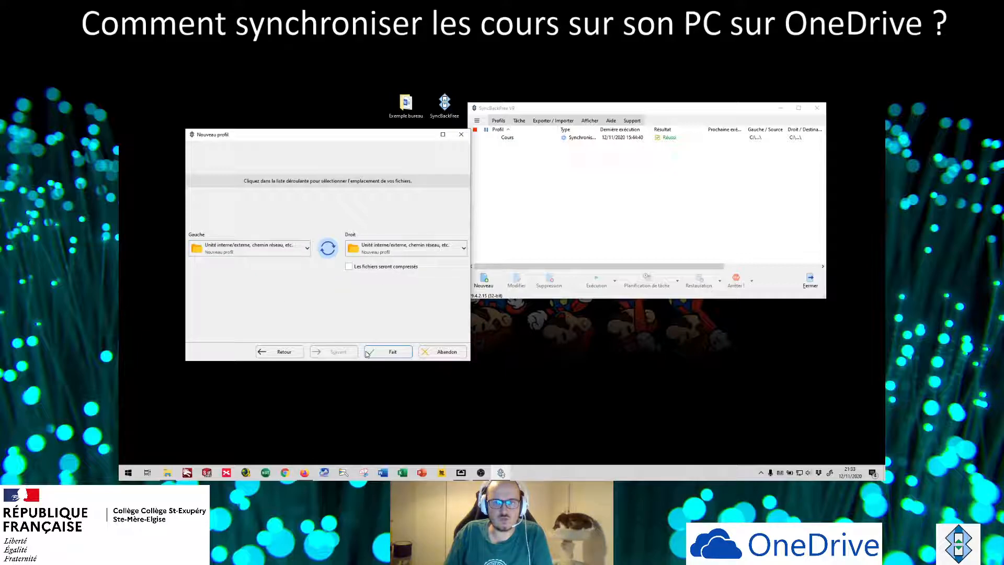
pyautogui.click(384, 354)
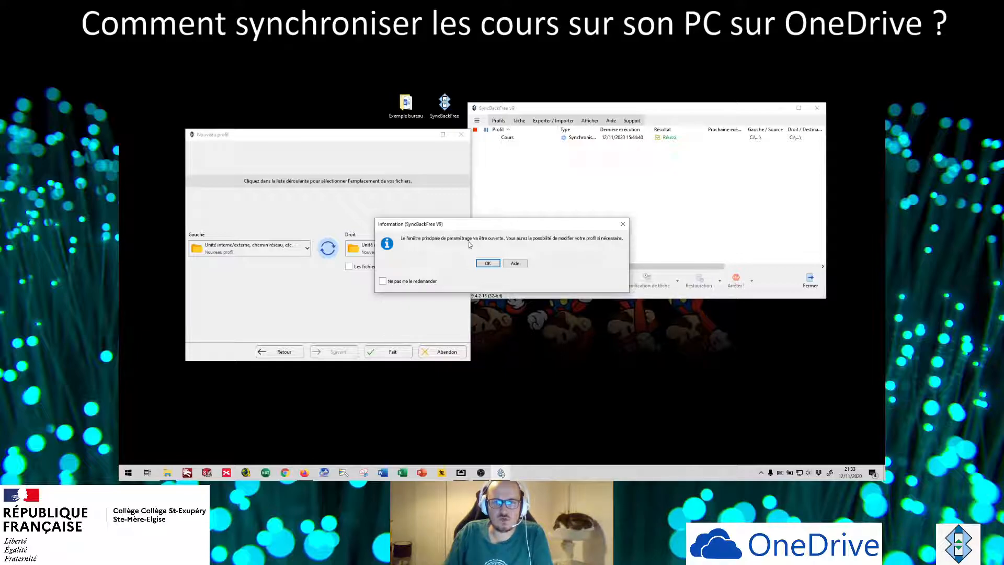
pyautogui.click(487, 263)
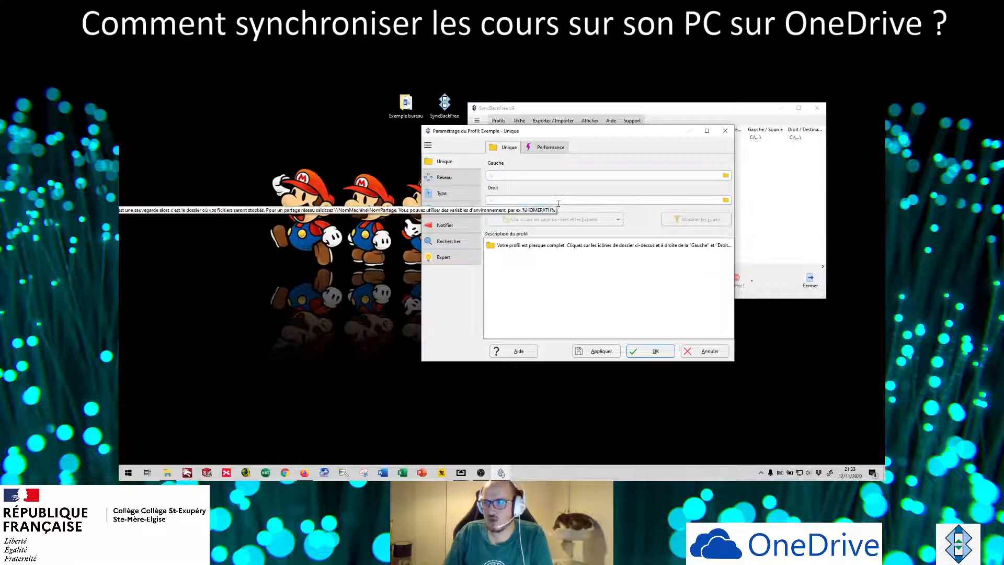
# - Set the profile's Gauche folder to Exemple bureau on the Bureau
pyautogui.click(556, 165)
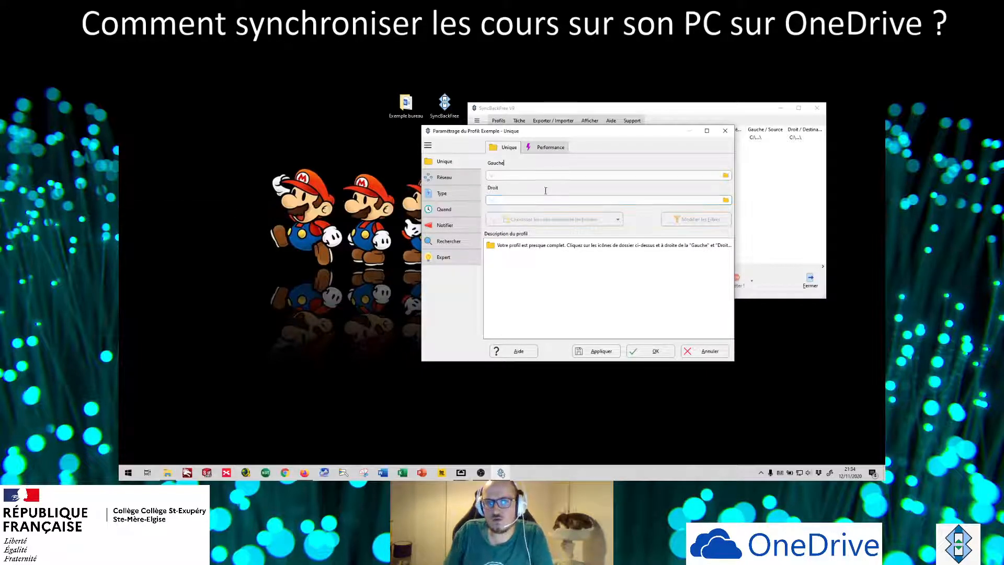
pyautogui.click(725, 175)
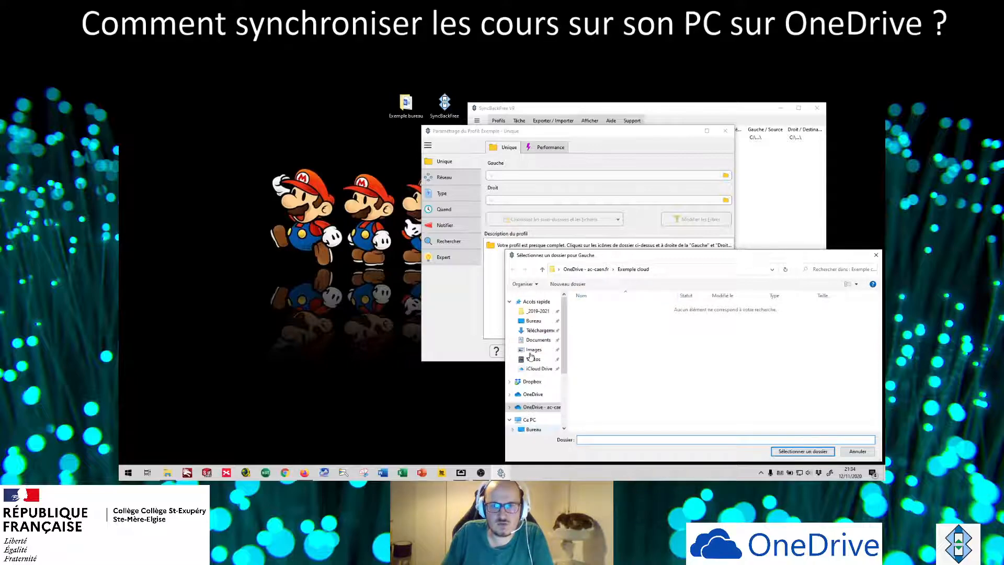
pyautogui.click(533, 429)
pyautogui.doubleClick(651, 308)
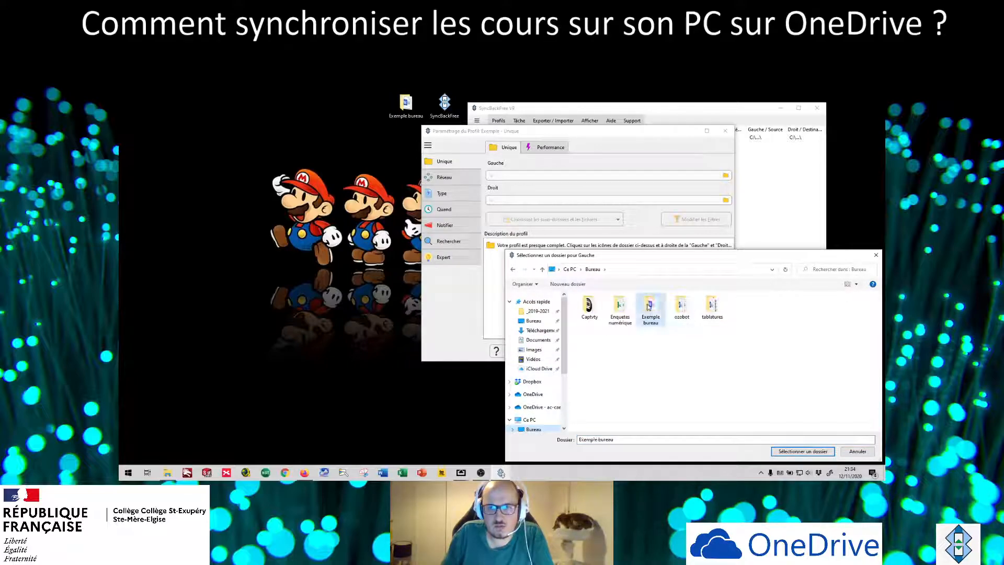
pyautogui.click(802, 451)
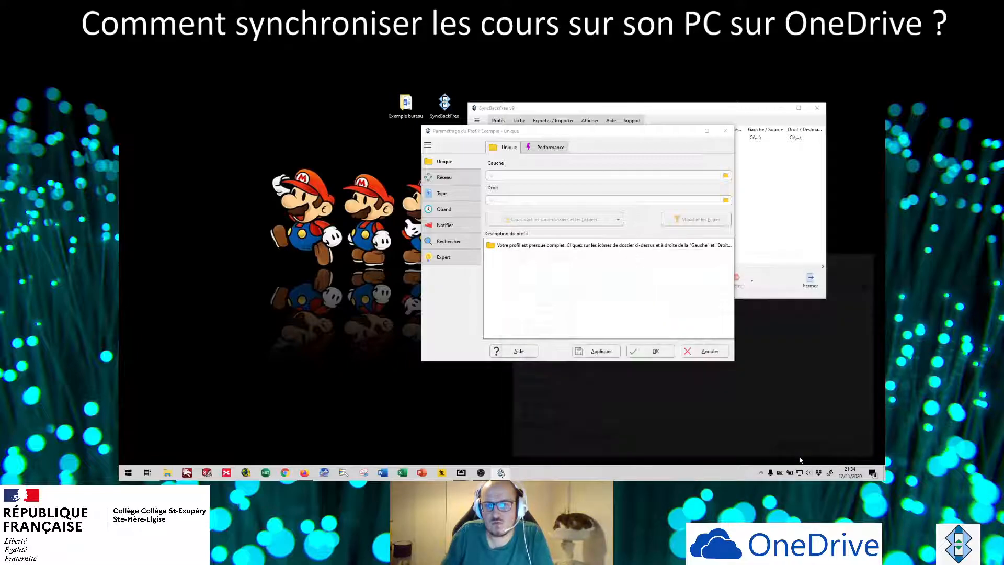
# - Set the Droit folder to Exemple cloud in OneDrive - ac-caen.fr and save the profile without running a simulation
pyautogui.click(726, 199)
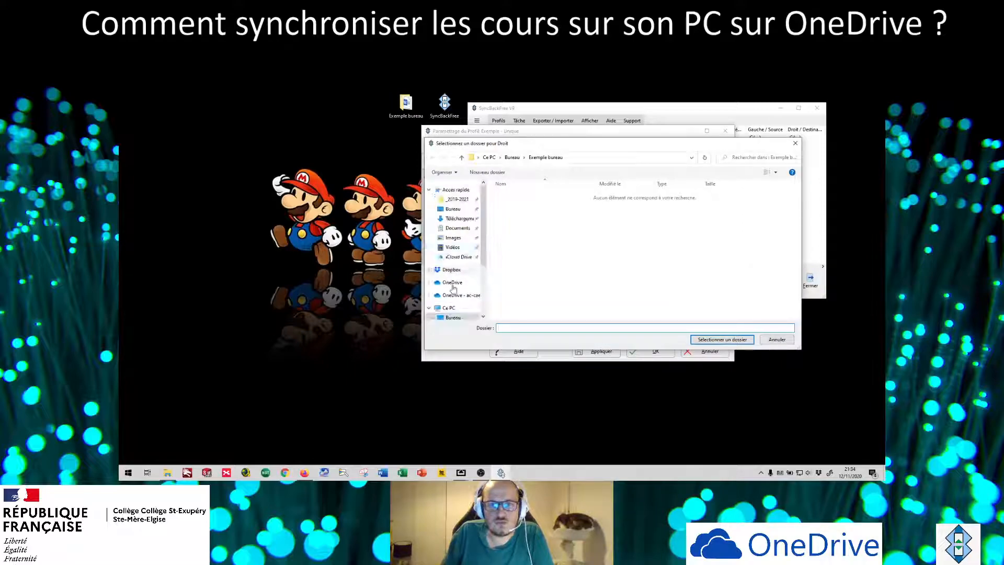
pyautogui.click(457, 296)
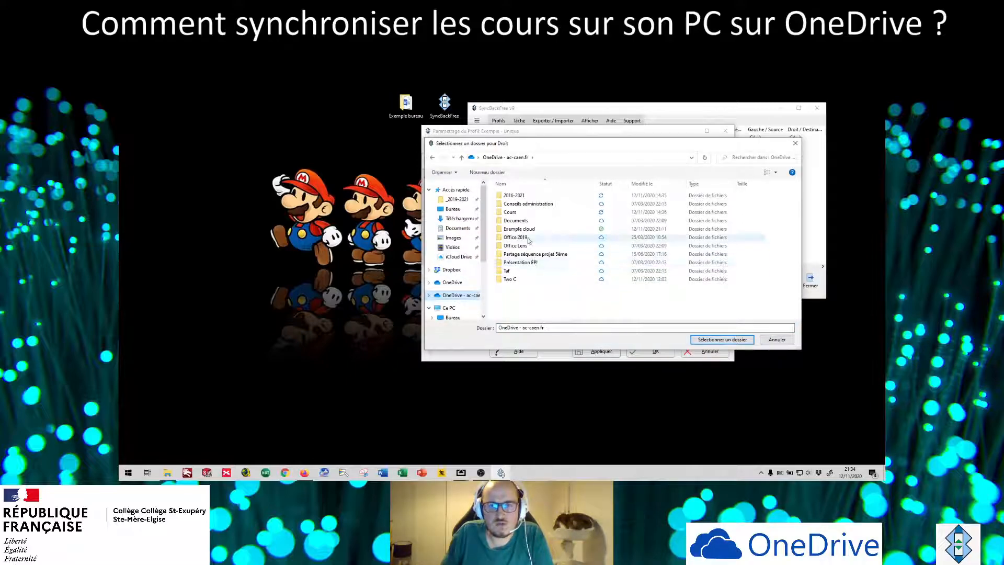
pyautogui.click(522, 228)
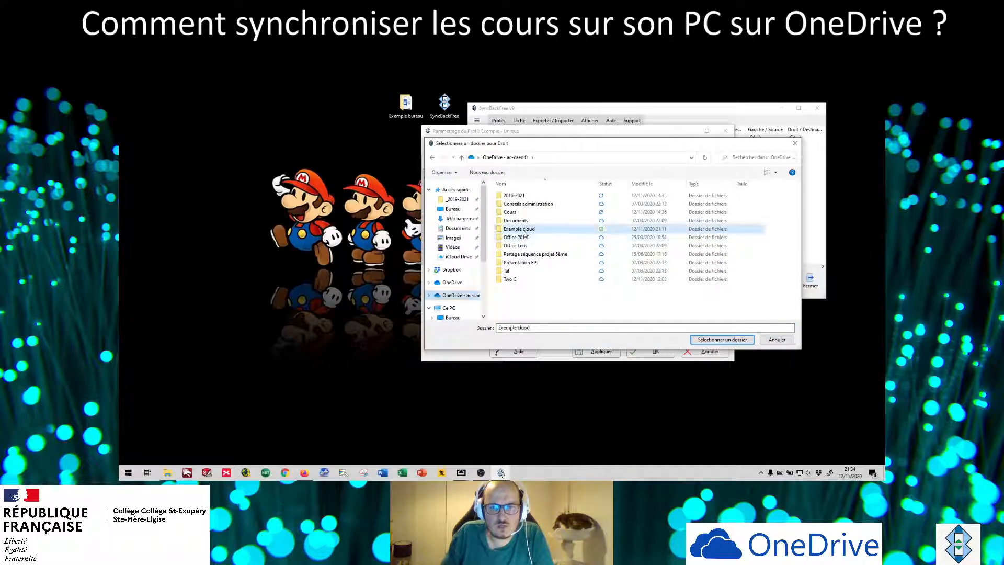
pyautogui.click(713, 339)
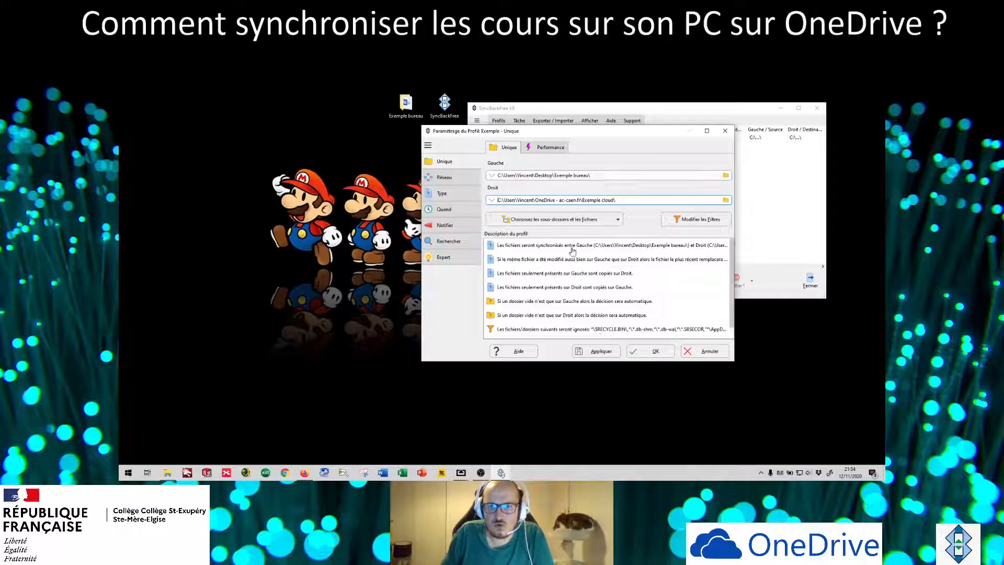
pyautogui.click(647, 355)
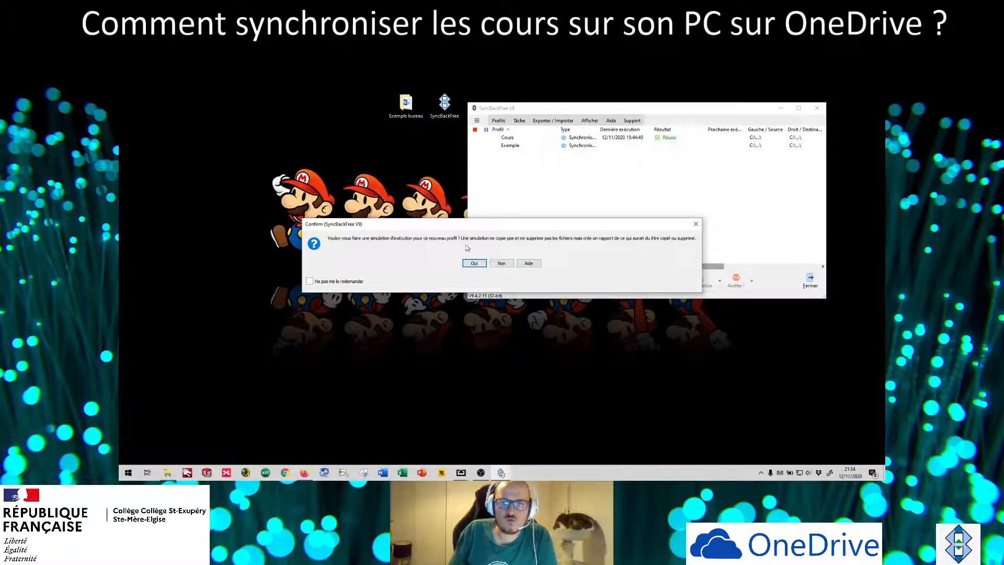
pyautogui.click(501, 263)
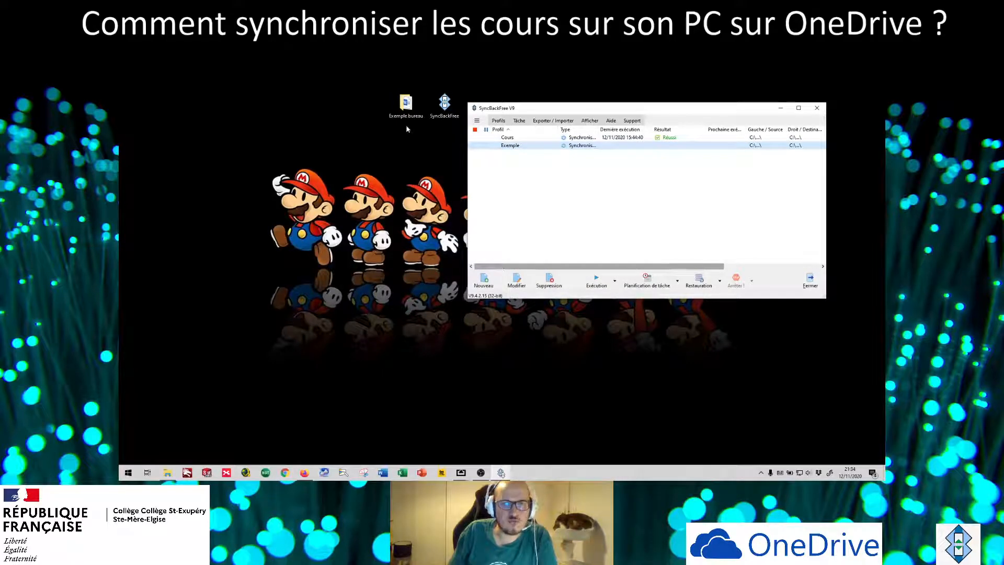
# - Switch to File Explorer and examine the contents of the Exemple cloud folder and the Exemple bureau folder on the Bureau
pyautogui.click(168, 472)
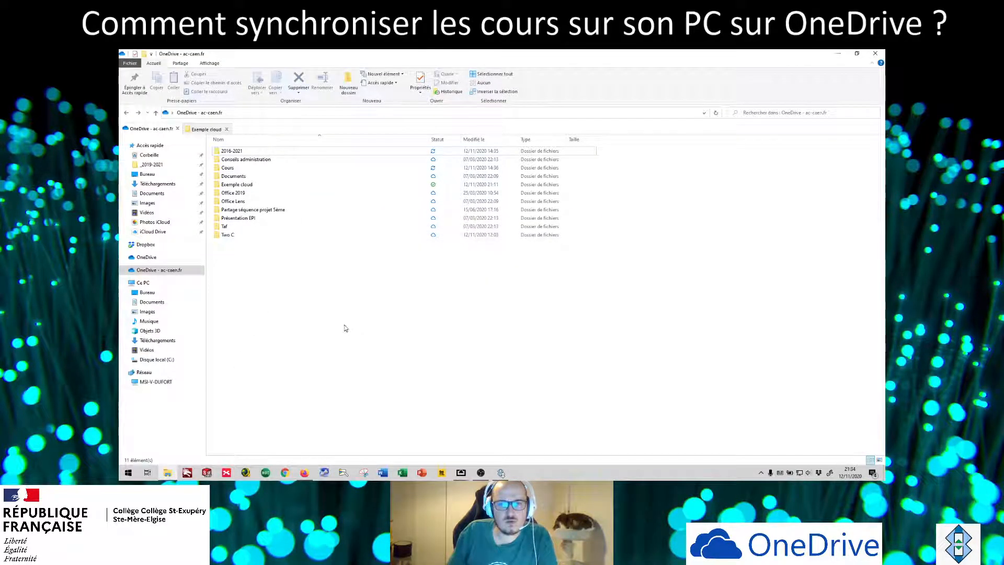
pyautogui.click(207, 129)
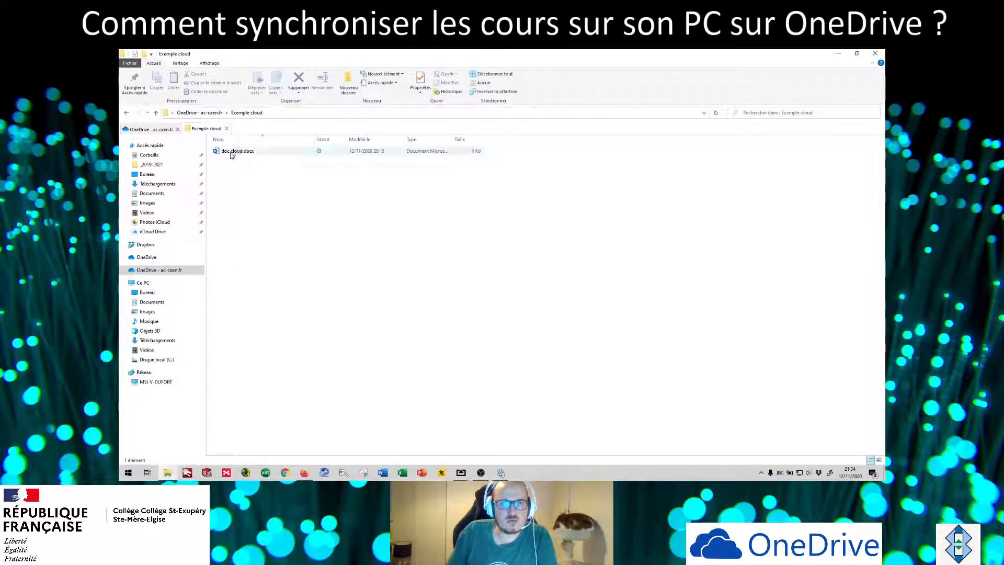
pyautogui.moveTo(232, 153)
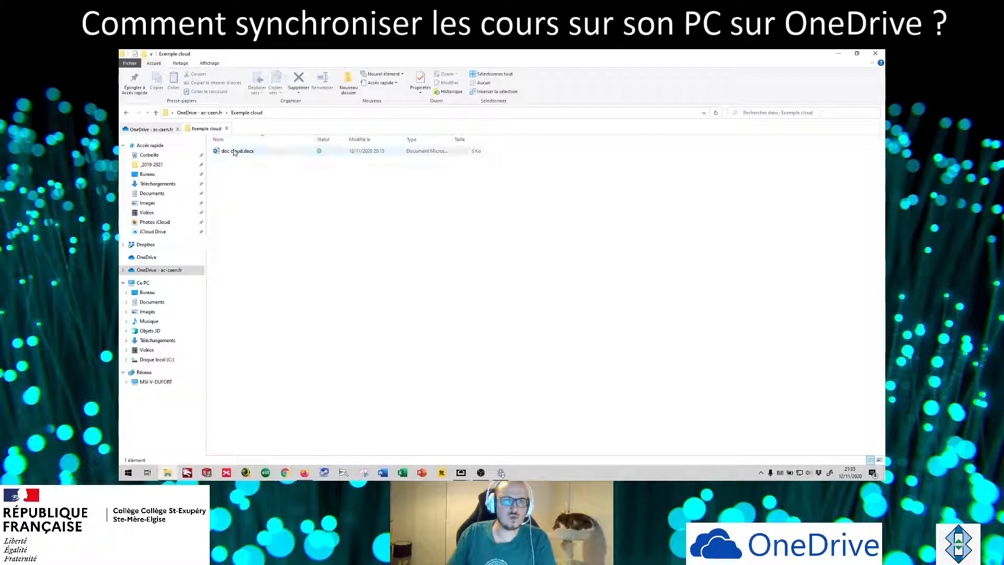
pyautogui.click(152, 129)
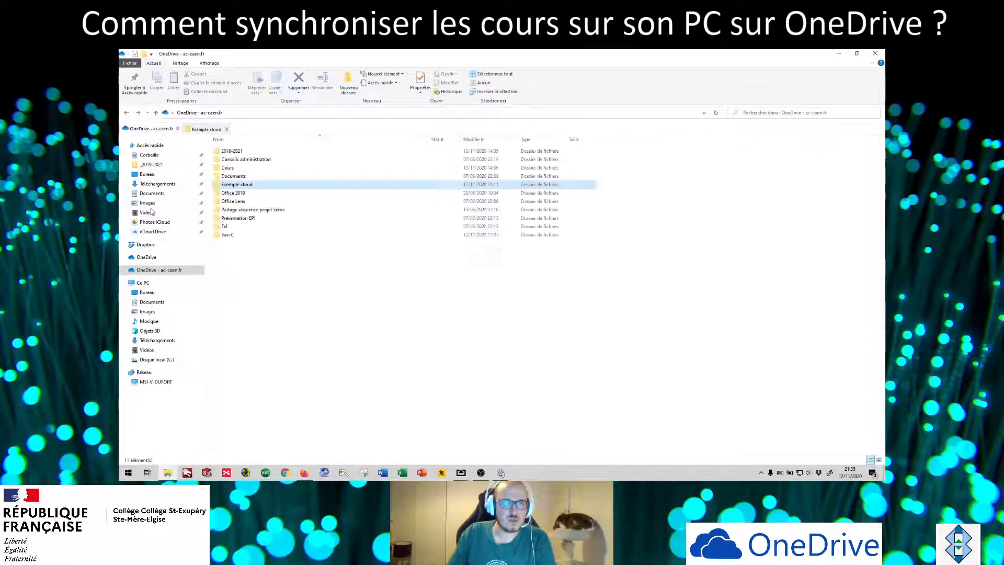
pyautogui.click(147, 173)
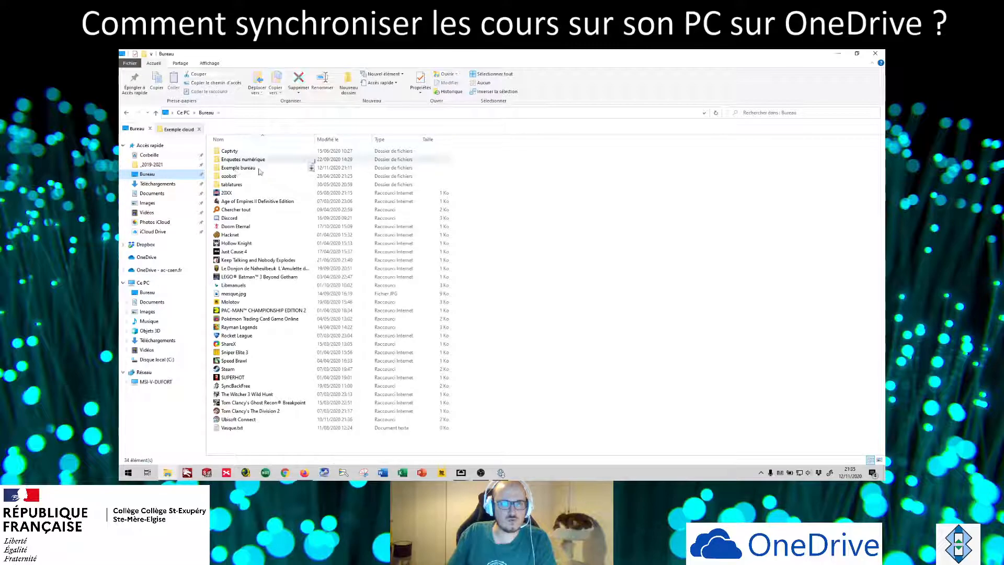
pyautogui.click(267, 168)
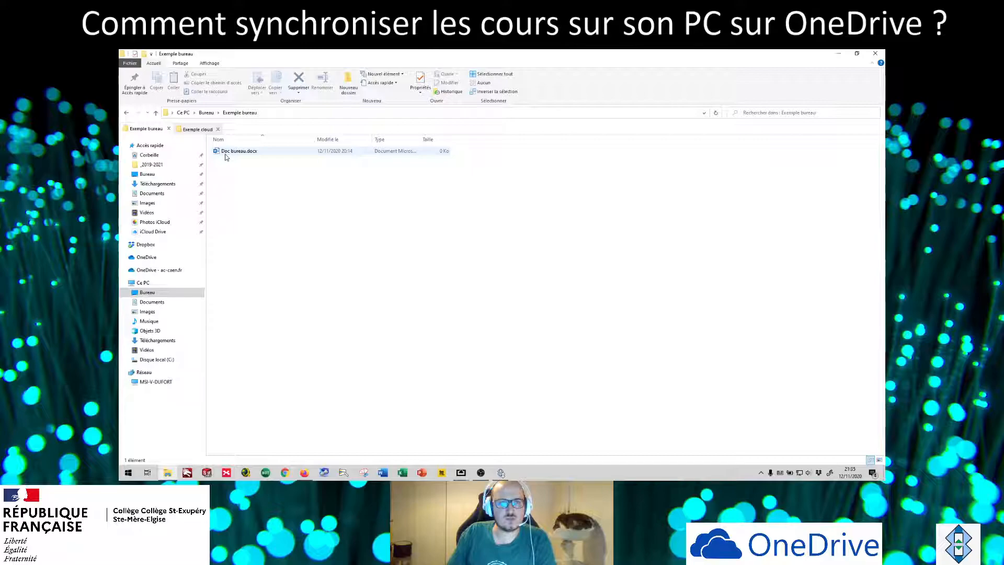
# - Switch back to SyncBackFree, run the Exemple profile and view the details of Doc bureau.docx in the differences list
pyautogui.click(500, 473)
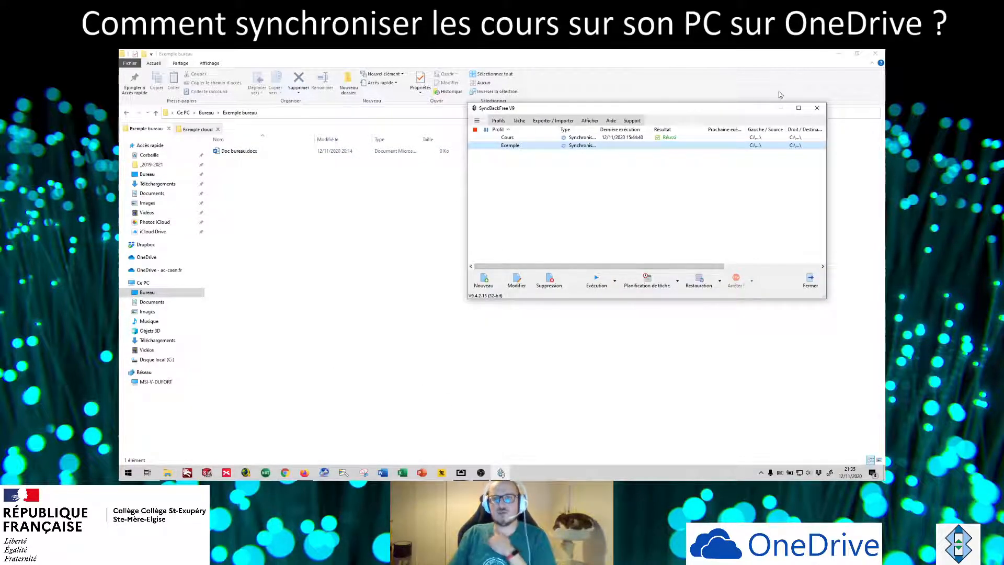
pyautogui.click(596, 285)
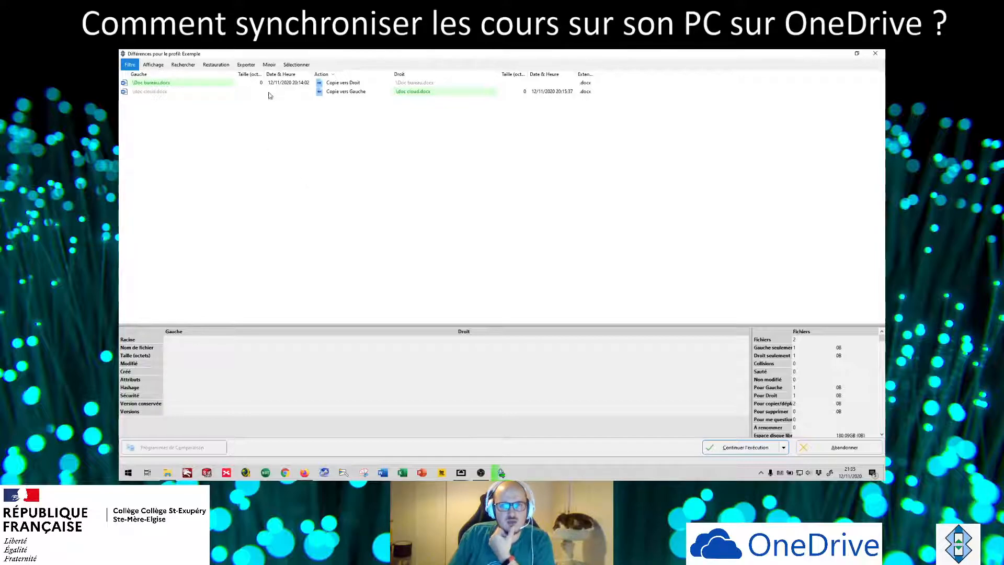
pyautogui.click(164, 83)
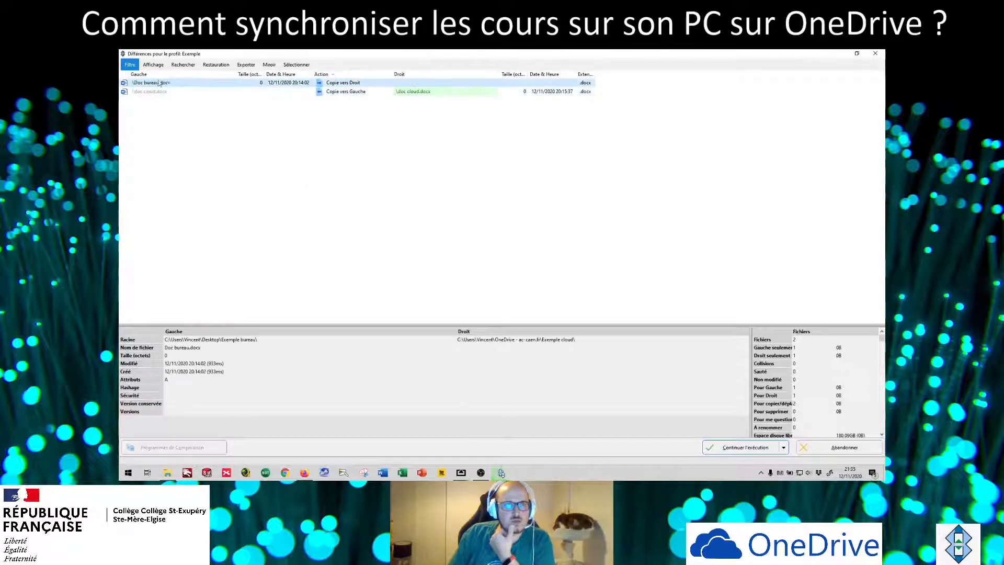
pyautogui.click(157, 119)
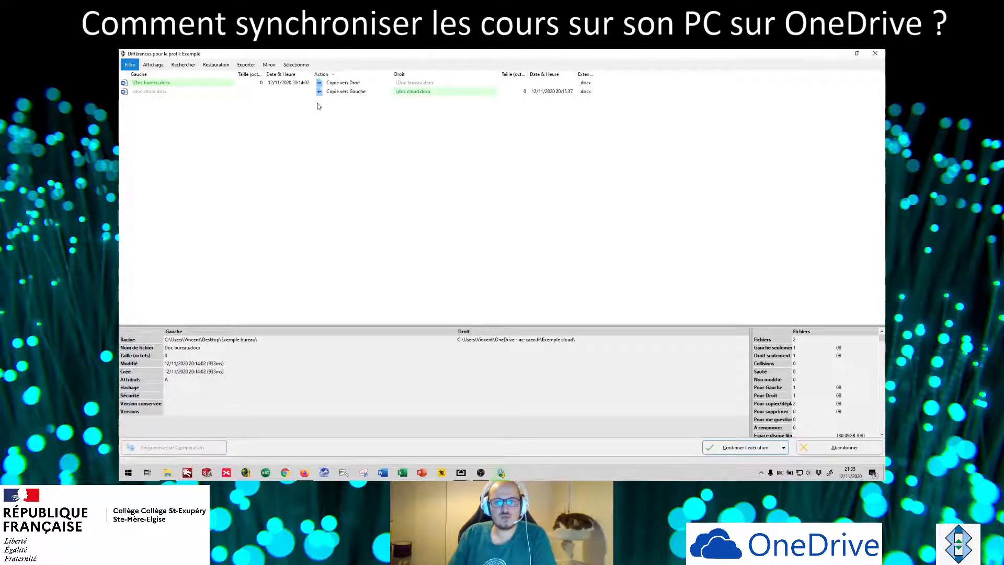
# - Set the action for doc cloud.docx to Supprimer de Droit in the differences list
pyautogui.click(288, 92)
pyautogui.rightClick(288, 95)
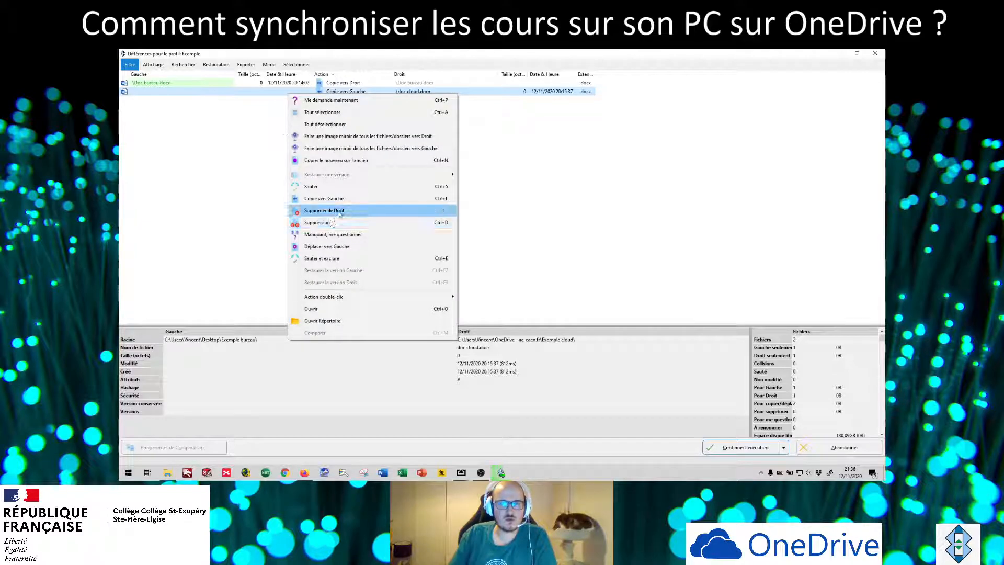
pyautogui.click(367, 124)
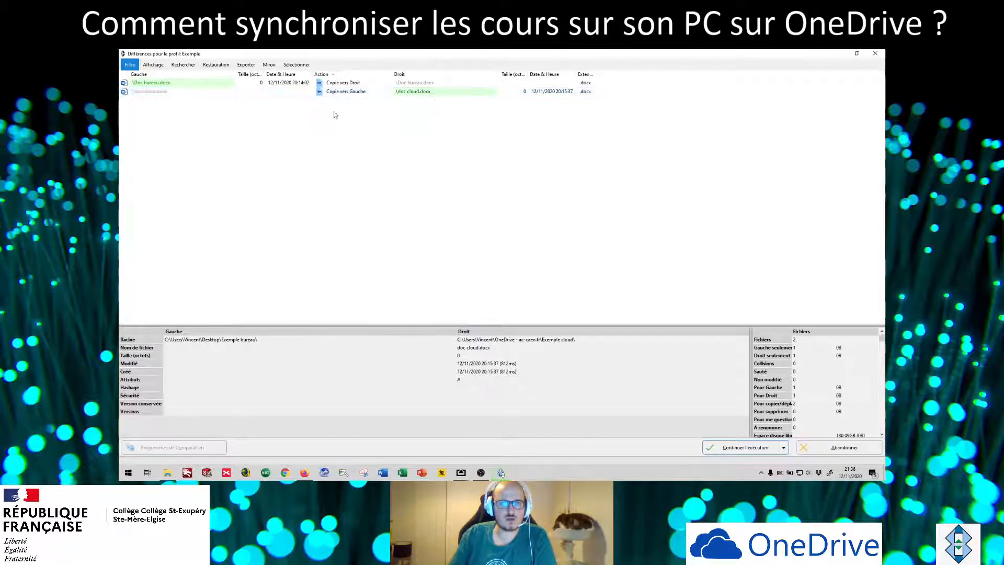
pyautogui.doubleClick(283, 93)
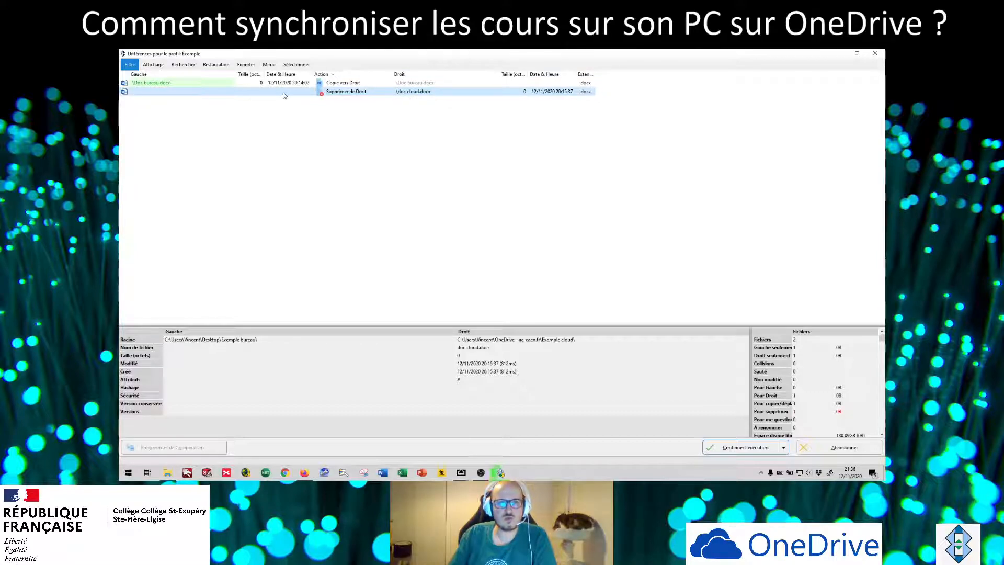
pyautogui.click(455, 141)
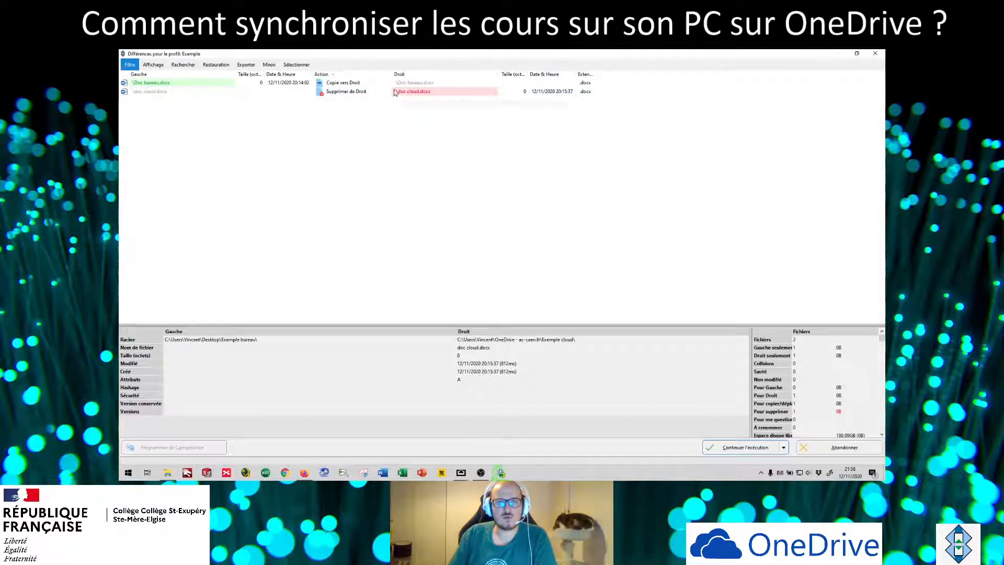
# - Set the action for doc cloud.docx to Copie vers Gauche and continue the profile's execution
pyautogui.click(347, 94)
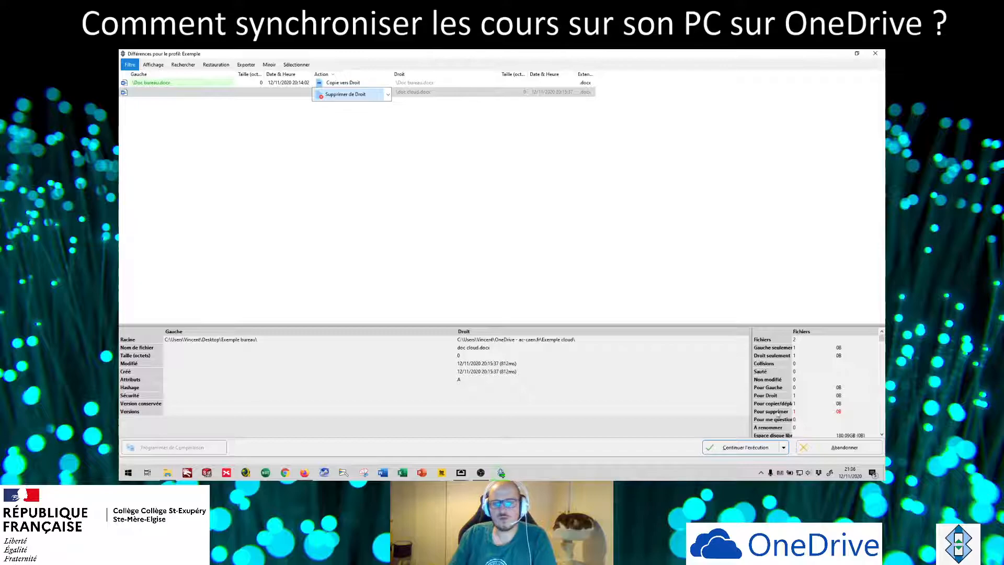
pyautogui.click(388, 95)
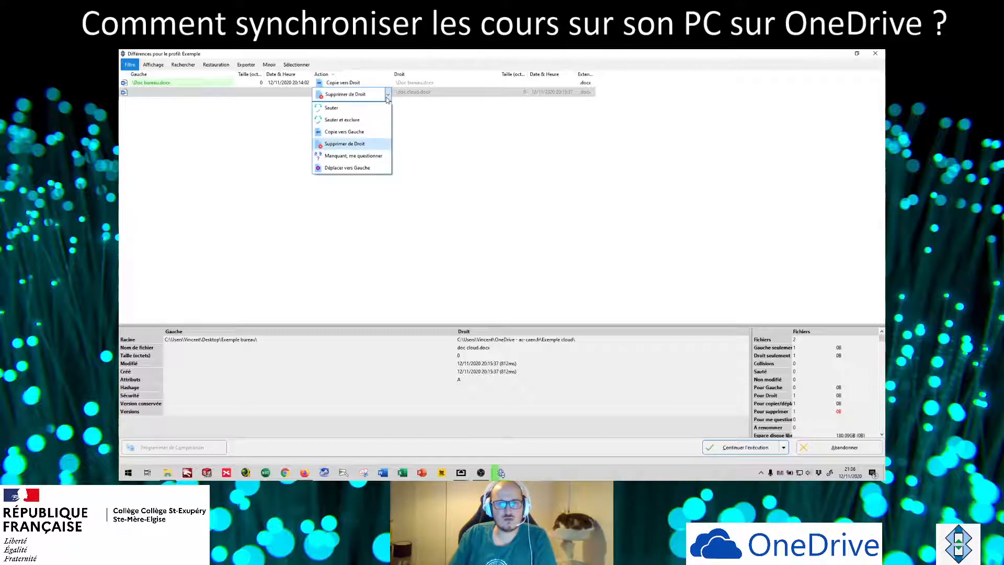
pyautogui.click(344, 131)
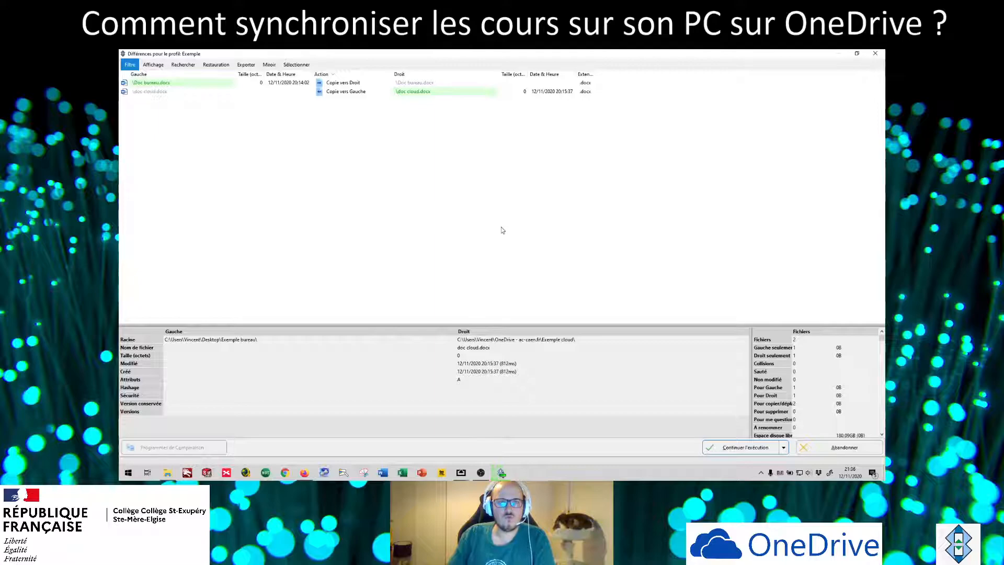
pyautogui.click(743, 448)
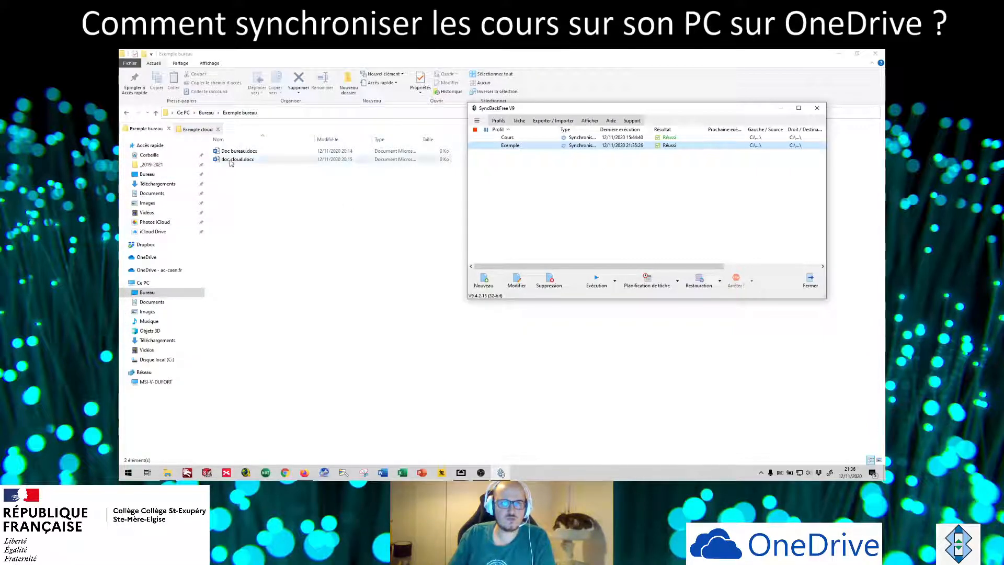
# - Open doc cloud.docx from the Exemple cloud folder in Word and enter the text "12sdfsd"
pyautogui.click(199, 128)
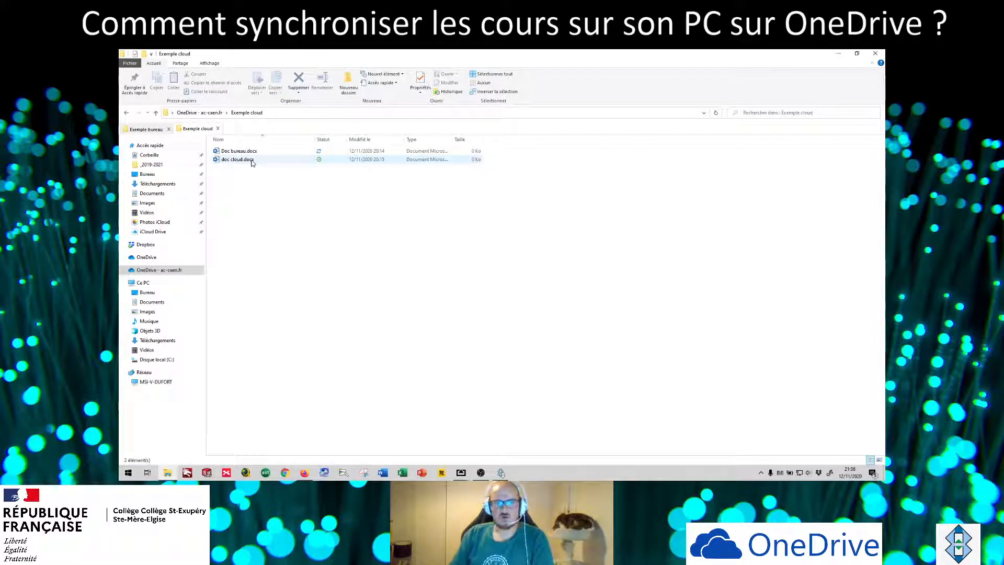
pyautogui.click(252, 161)
pyautogui.press('F2')
pyautogui.click(309, 209)
pyautogui.click(300, 159)
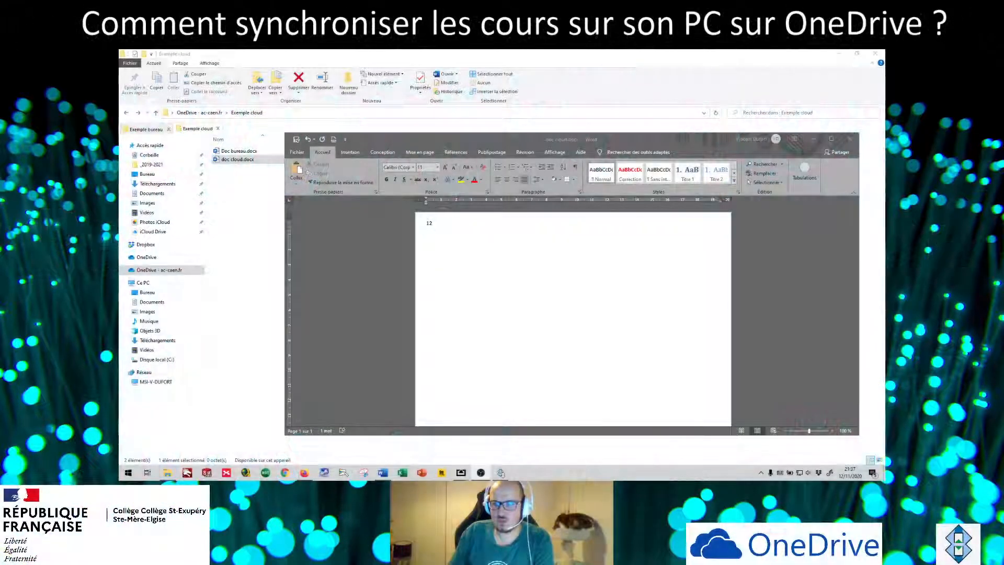
pyautogui.click(553, 245)
pyautogui.write('sdfsd')
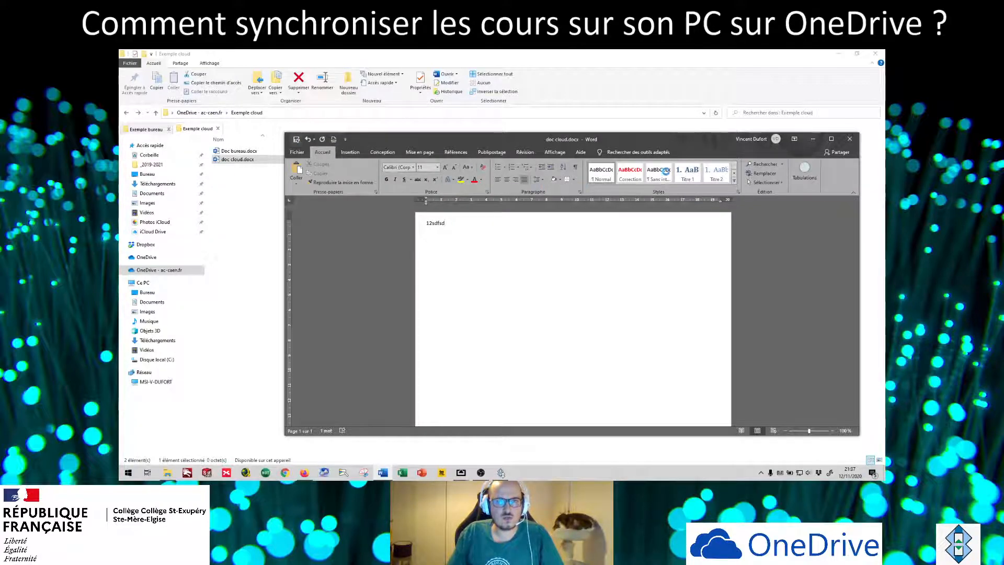
# - Save doc cloud.docx in Word, switch to SyncBackFree and run the Exemple profile with the proposed Copie vers Gauche action
pyautogui.hotkey('ctrl', 's')
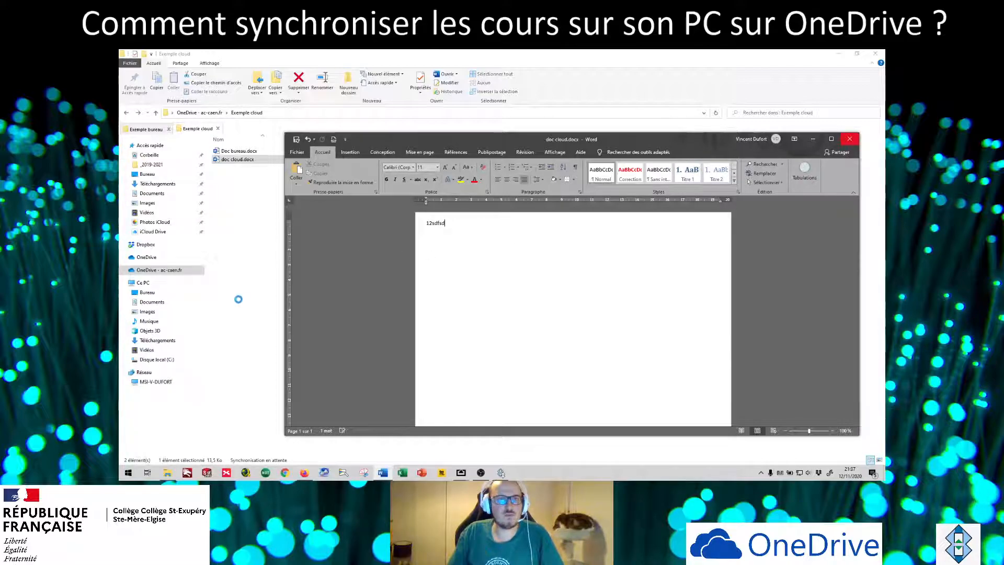
pyautogui.click(383, 472)
pyautogui.click(501, 472)
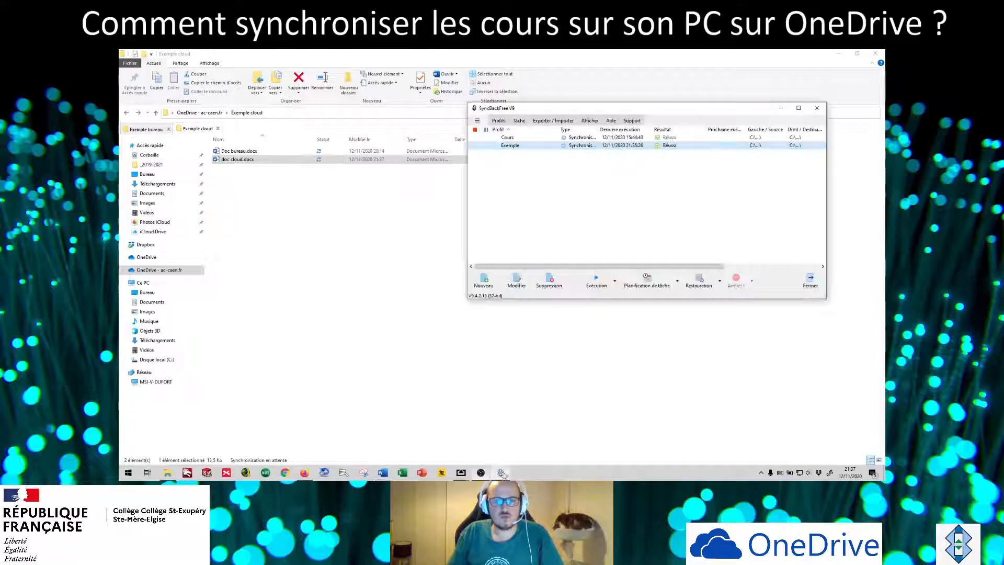
pyautogui.click(597, 283)
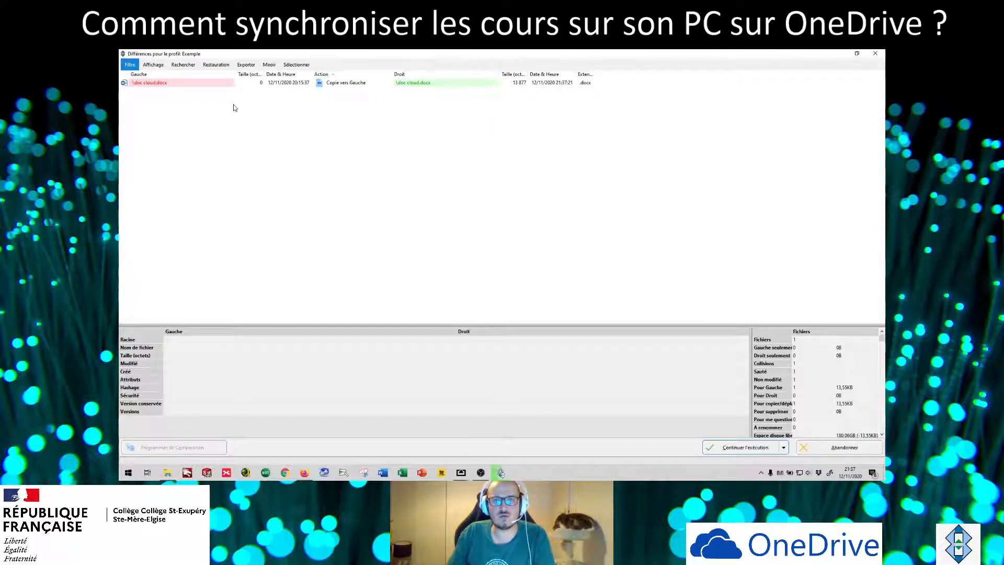
pyautogui.click(764, 450)
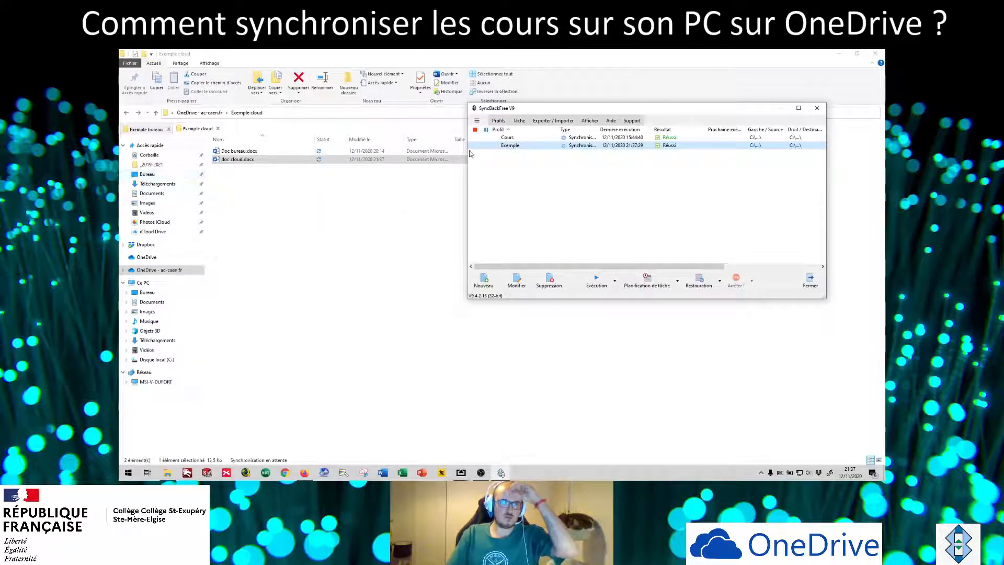
# - Switch to File Explorer and compare the files in the Exemple bureau and Exemple cloud folders
pyautogui.click(148, 135)
pyautogui.click(148, 131)
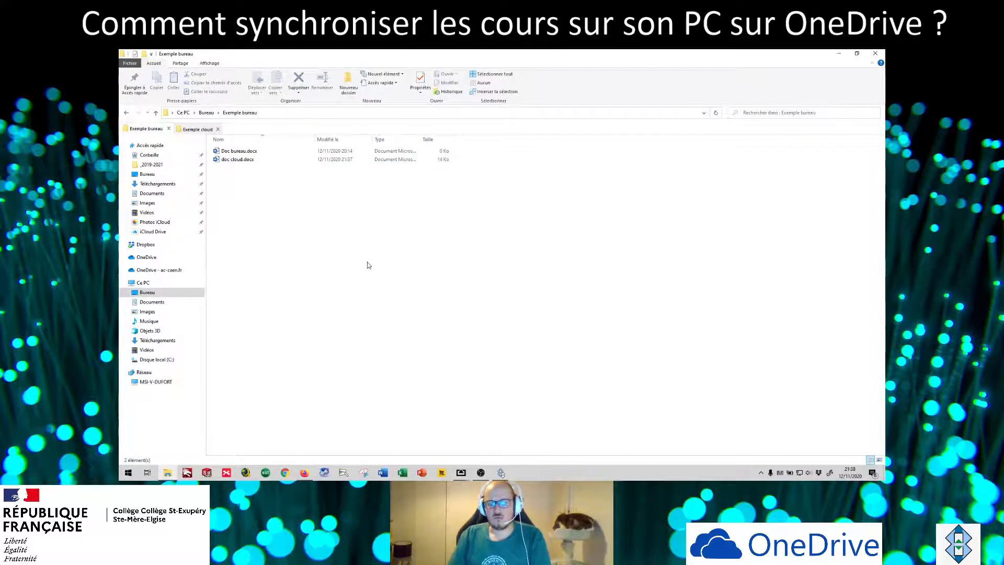
pyautogui.click(199, 129)
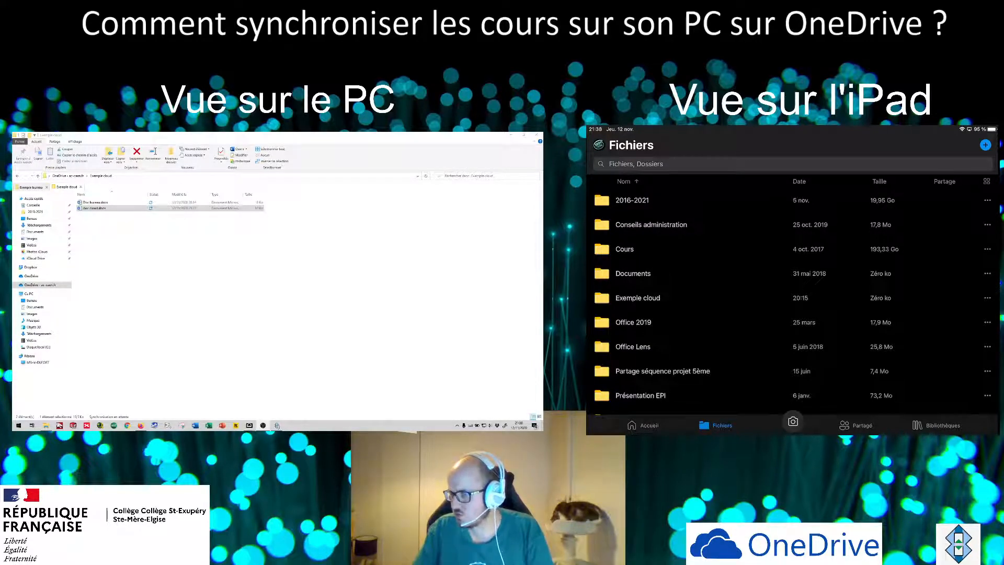
# - In OneDrive on the iPad, open the PDF S11-1 etapes de fonctionnement from 2016-2021, 4eme, S11 comment fonctionne écluse
pyautogui.click(632, 200)
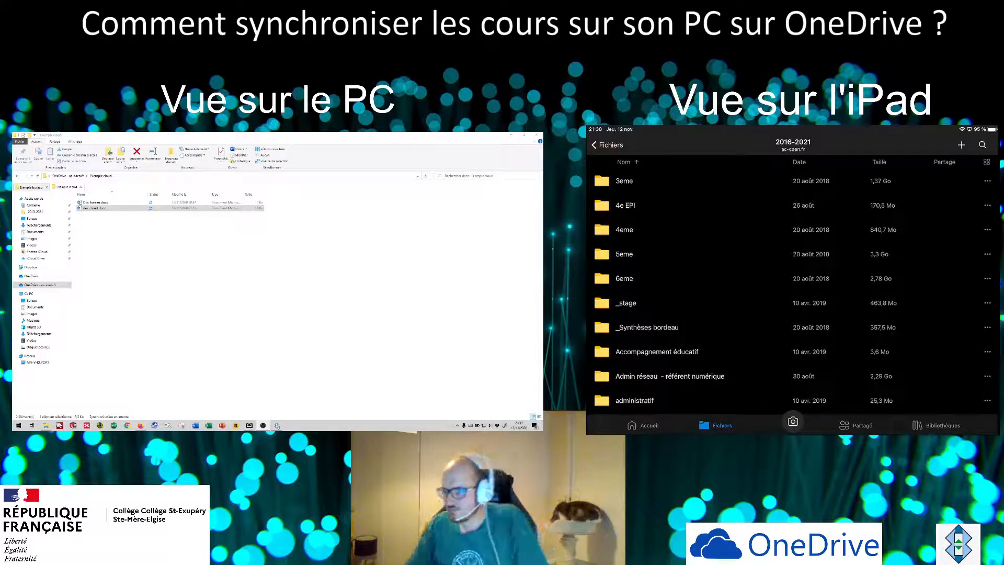
pyautogui.click(624, 230)
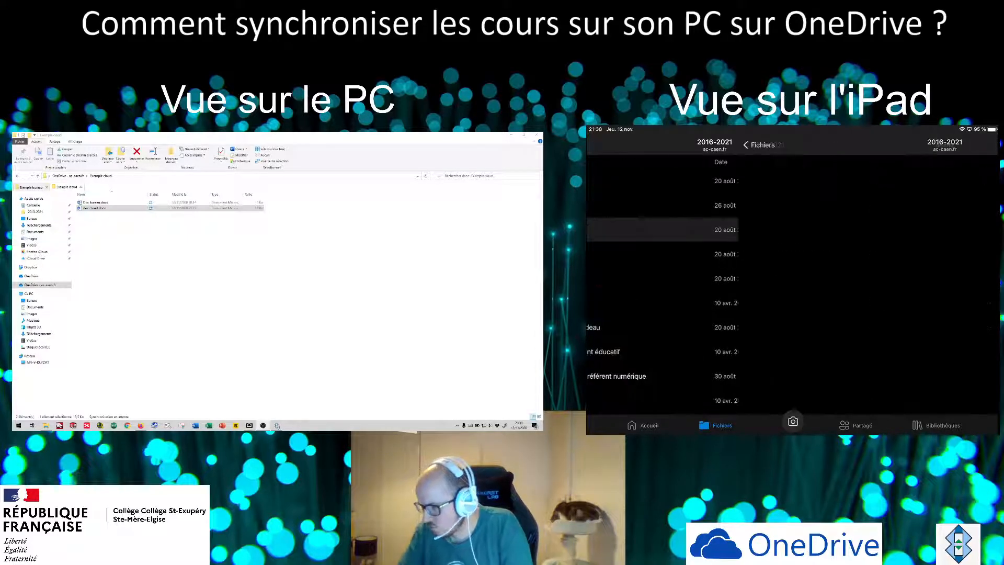
pyautogui.click(664, 254)
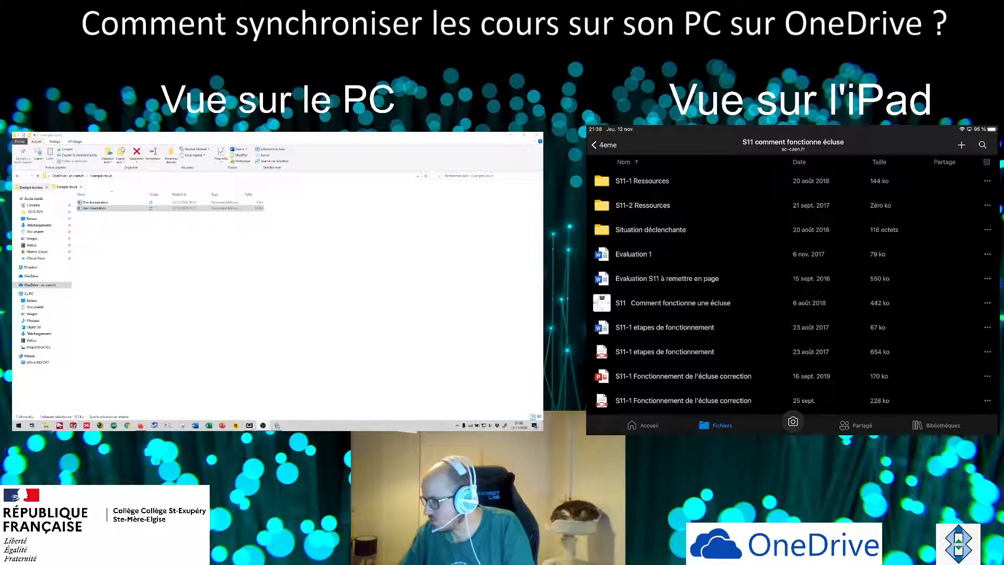
pyautogui.click(664, 351)
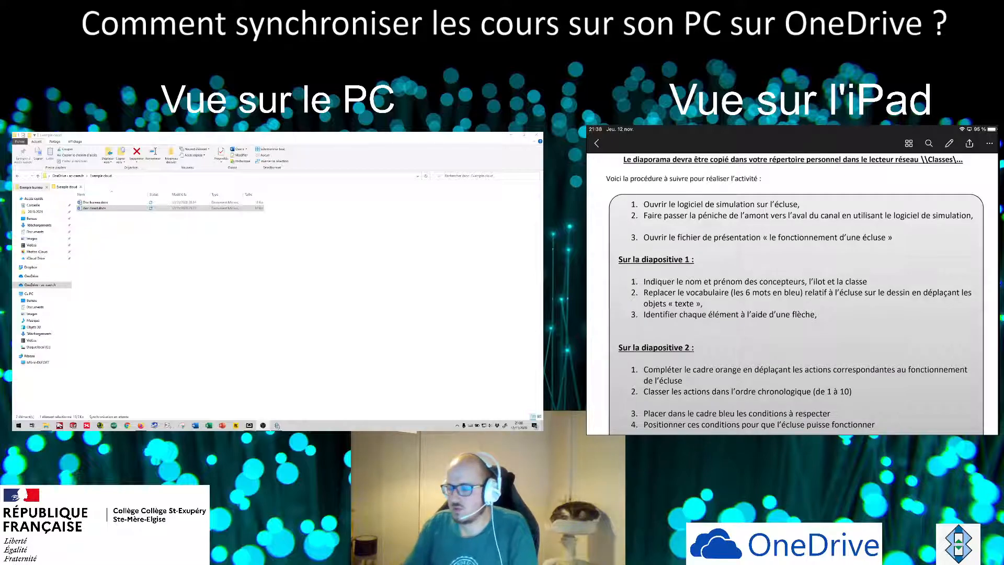
pyautogui.scroll(5, 792, 292)
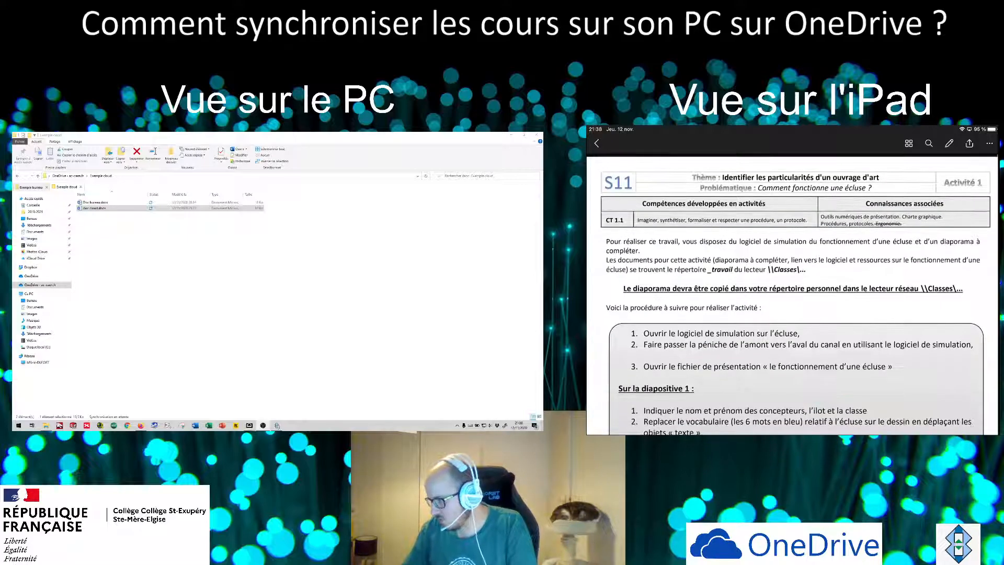
# - Try a red freehand pen annotation across the PDF's introductory text and undo it
pyautogui.click(949, 143)
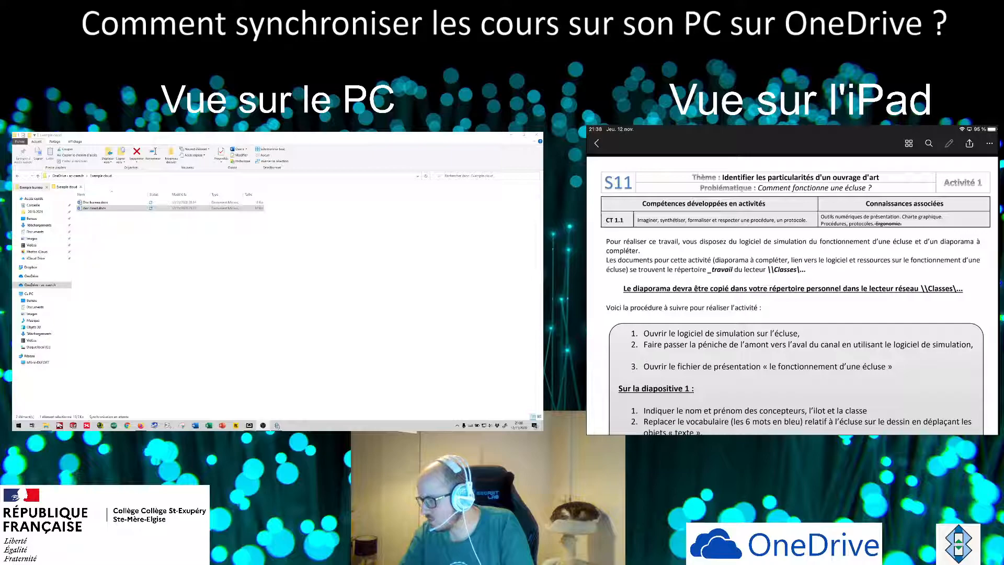
pyautogui.click(776, 421)
pyautogui.moveTo(706, 294)
pyautogui.mouseDown()
pyautogui.moveTo(791, 273)
pyautogui.moveTo(931, 267)
pyautogui.moveTo(798, 316)
pyautogui.mouseUp()
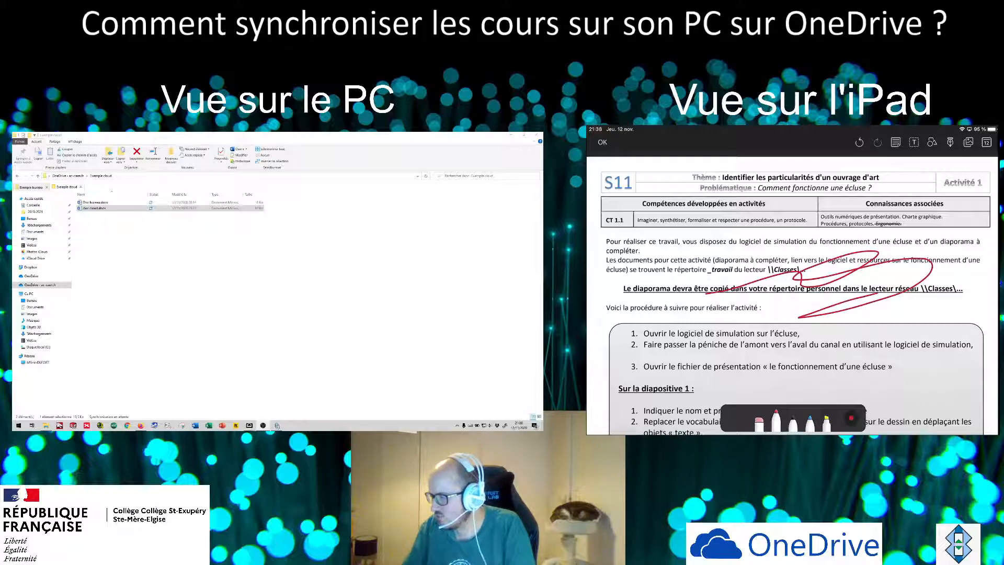
pyautogui.click(859, 143)
# - Try a text annotation reading "Test" on the PDF, delete its text and leave annotation mode
pyautogui.click(914, 142)
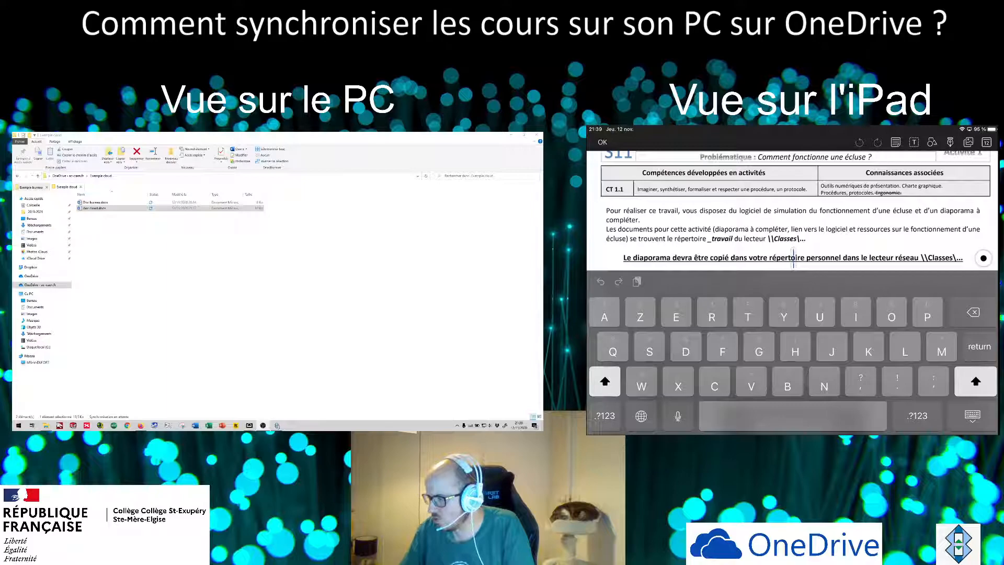
pyautogui.write('Test')
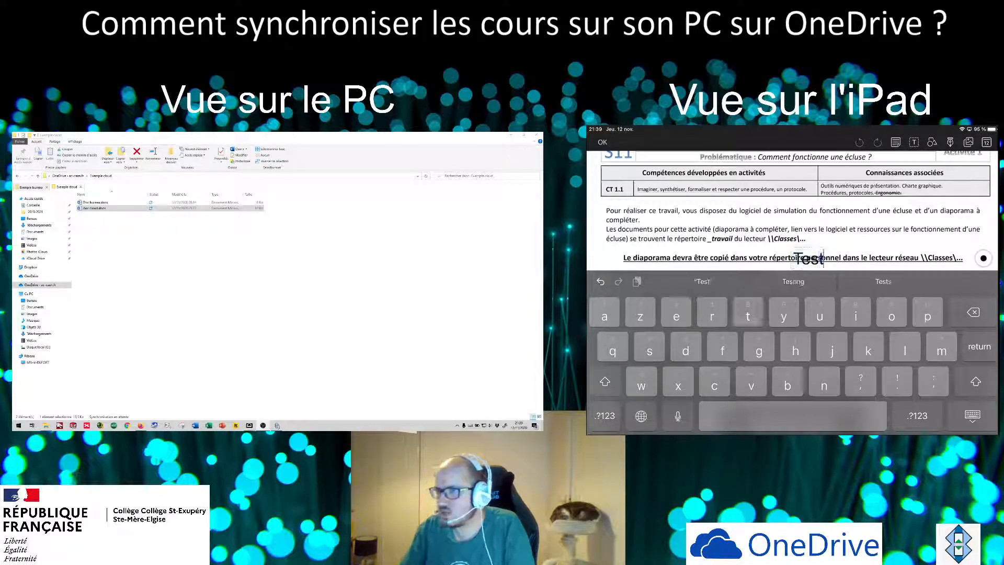
pyautogui.press('BackSpace')
pyautogui.press('BackSpace')
pyautogui.press('BackSpace')
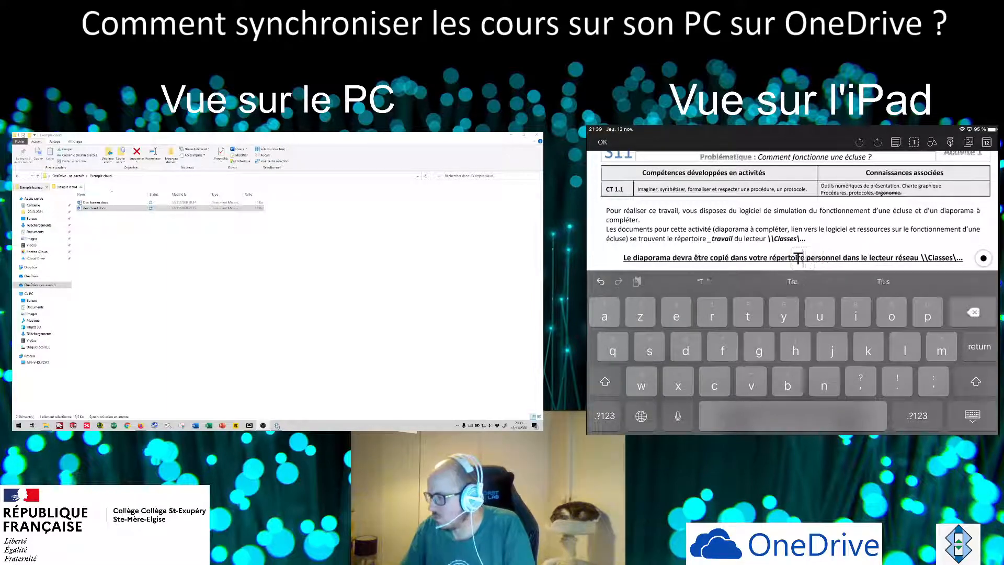
pyautogui.press('BackSpace')
pyautogui.click(972, 415)
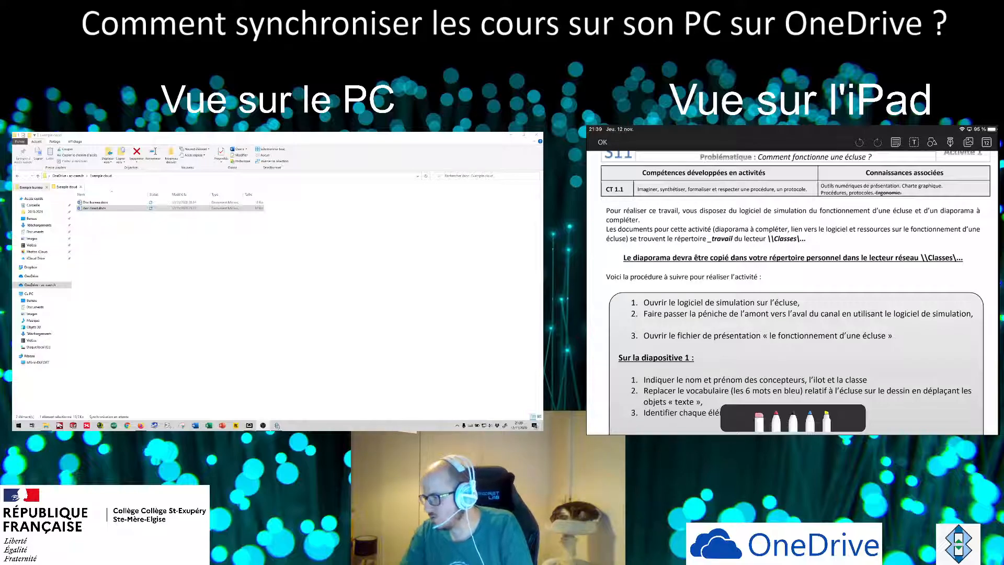
pyautogui.click(602, 141)
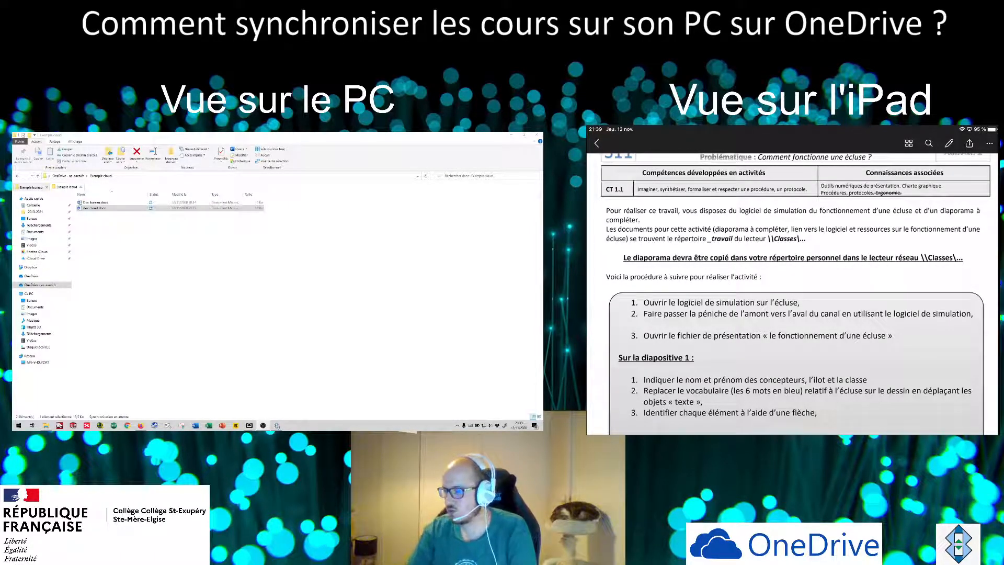
# - Return to the file list and open the S11-1 etapes de fonctionnement PDF in PDF Expert
pyautogui.click(597, 143)
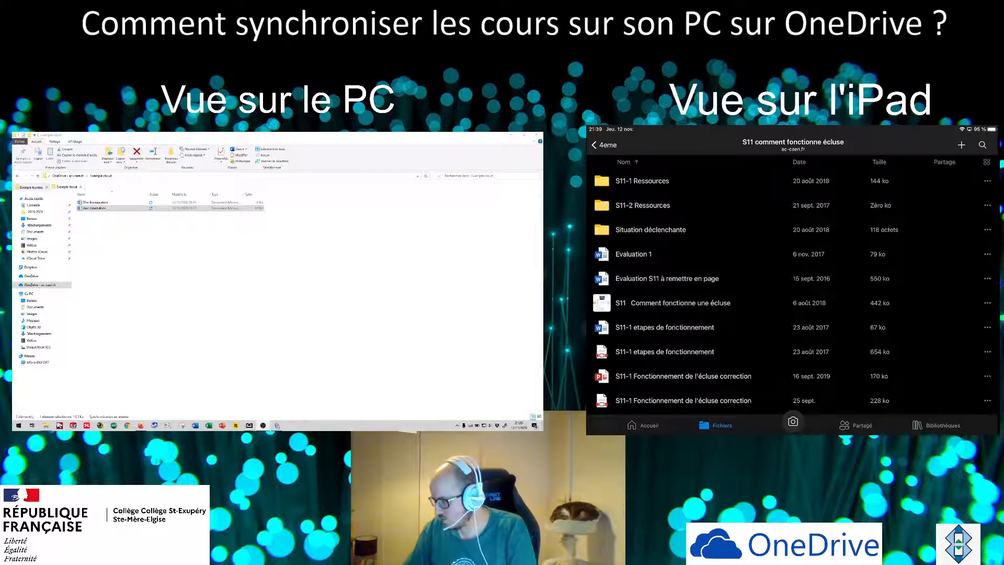
pyautogui.click(987, 351)
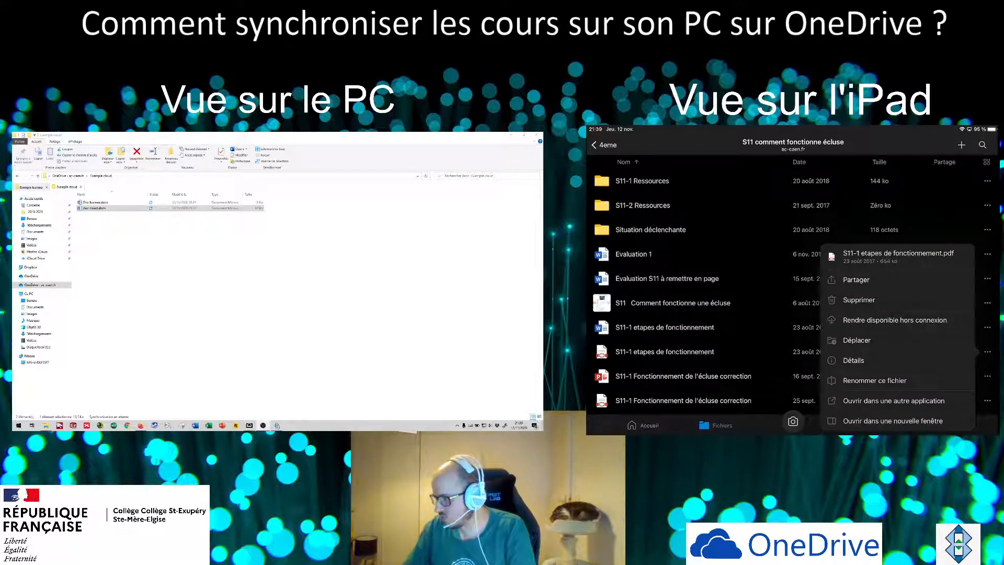
pyautogui.click(894, 401)
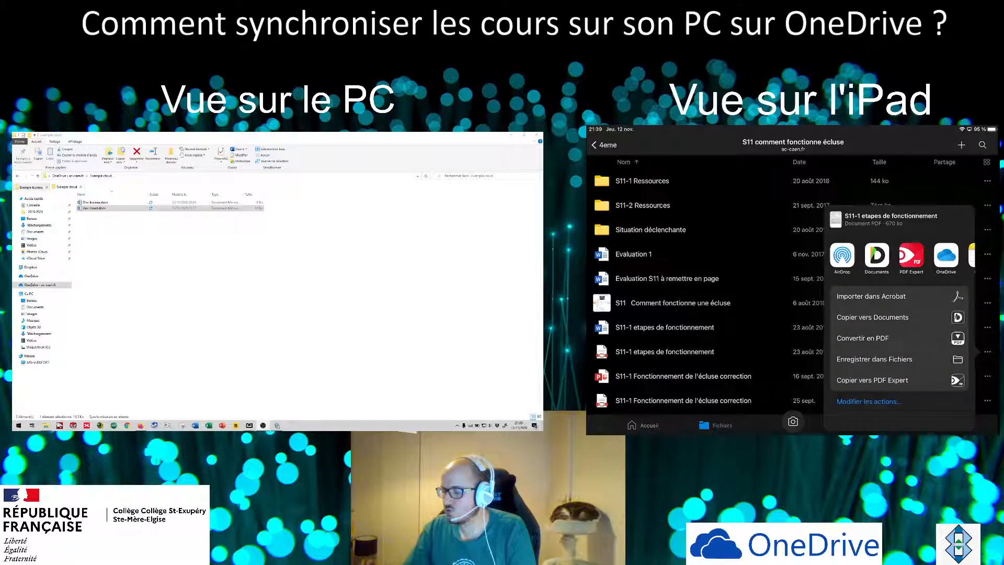
pyautogui.click(911, 255)
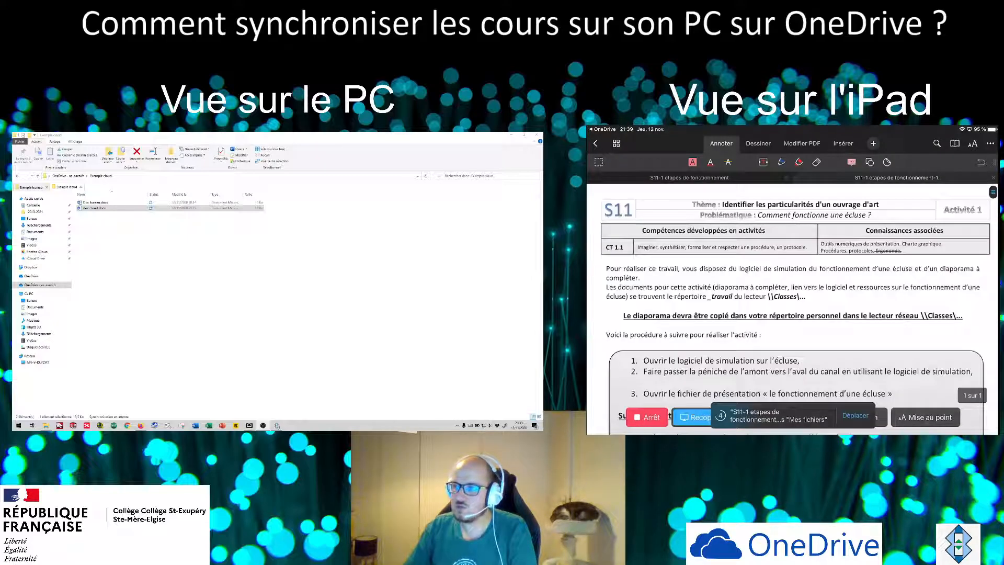
# - Draw a blue freehand pen annotation across the introductory text of the PDF
pyautogui.click(781, 162)
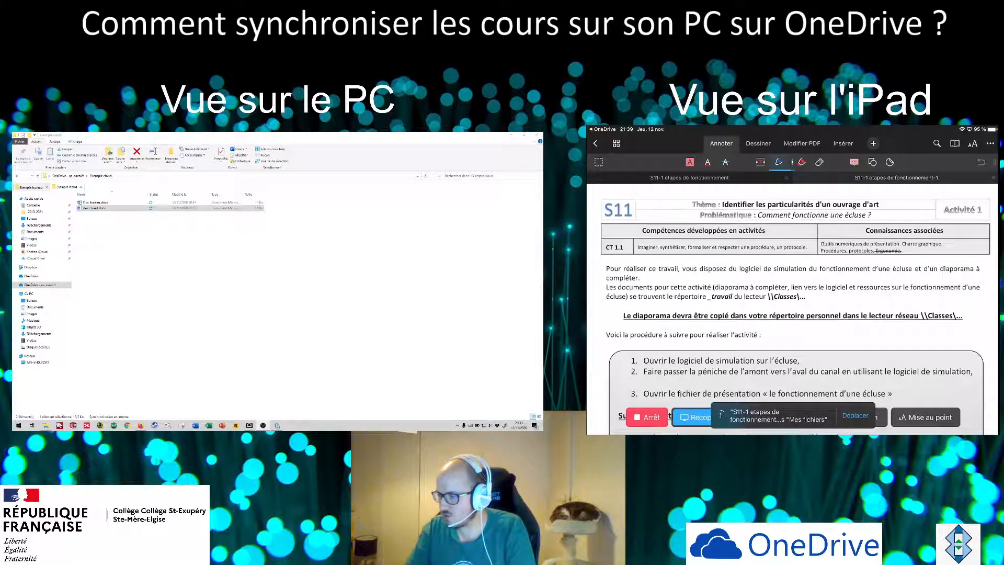
pyautogui.moveTo(863, 250); pyautogui.dragTo(894, 295)
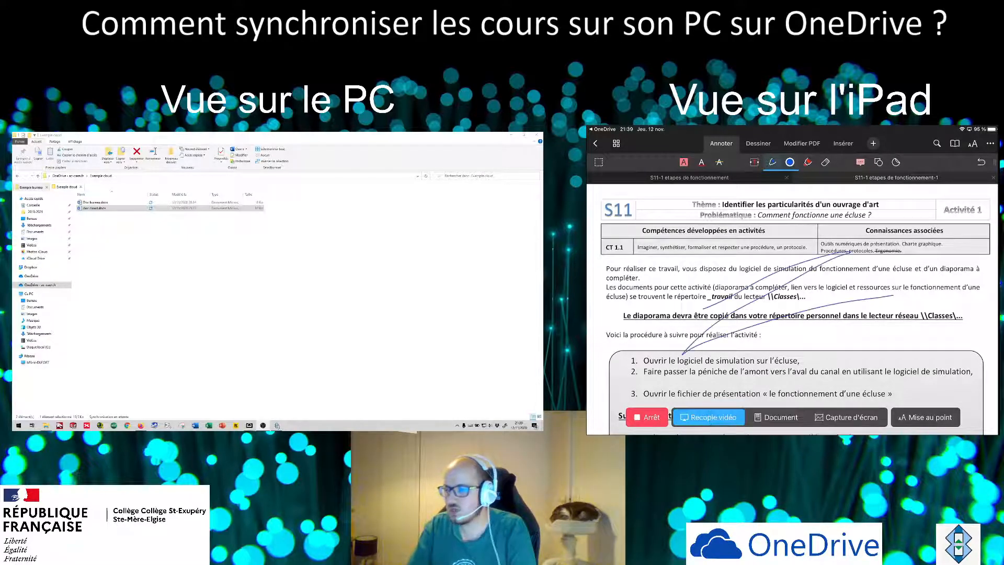